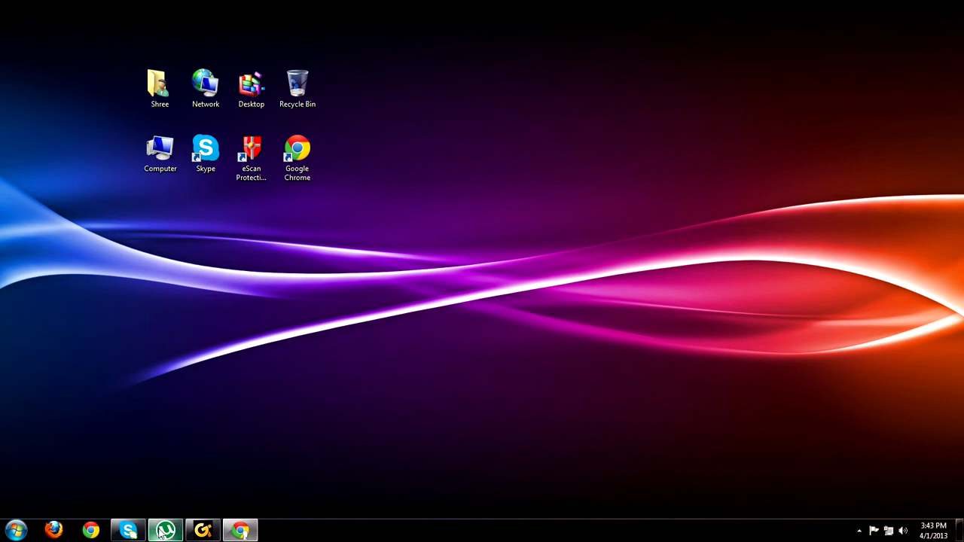
Select the eight desktop icons, then clear the selection
{"action": "mouse_move", "coordinate": [163, 533]}
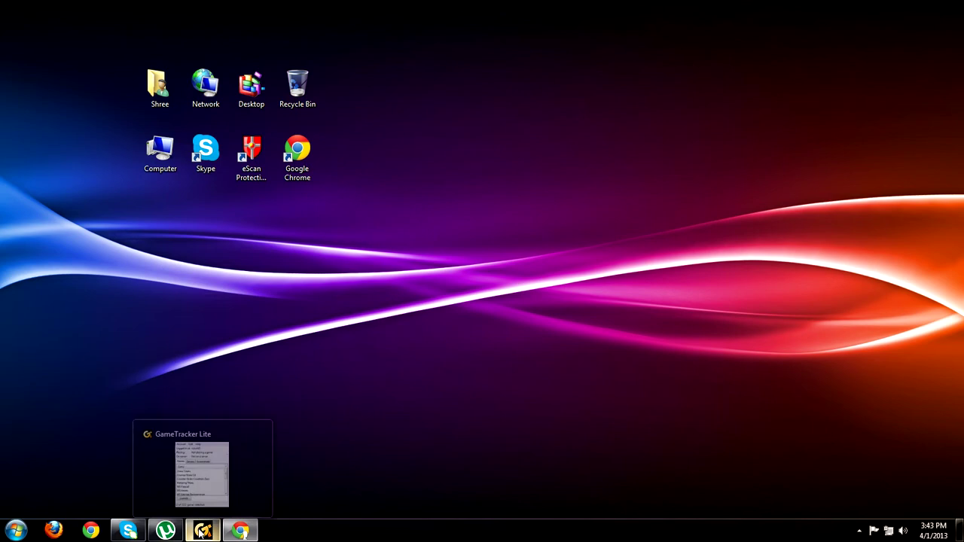
{"action": "mouse_move", "coordinate": [201, 531]}
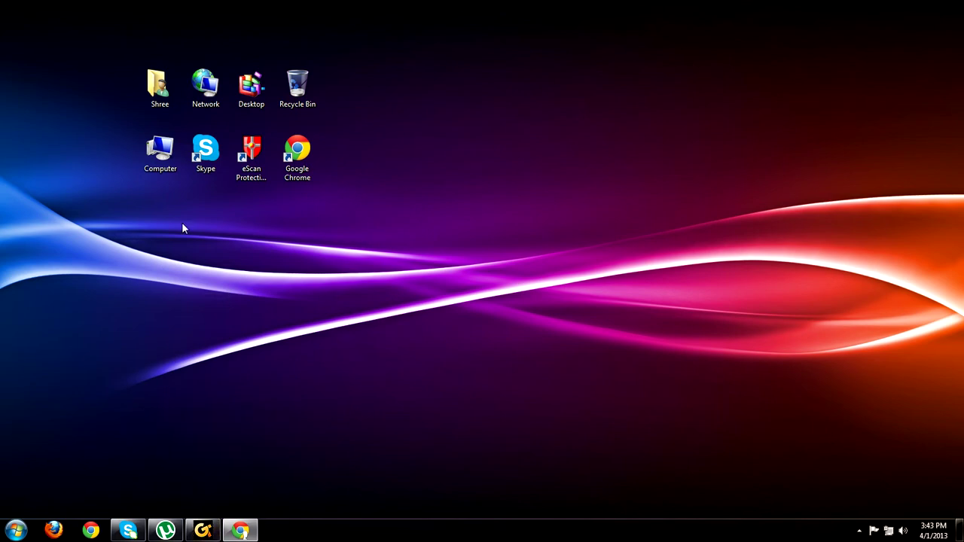
{"action": "left_click_drag", "start_coordinate": [64, 90], "coordinate": [375, 164]}
{"action": "left_click", "coordinate": [282, 125]}
{"action": "left_click_drag", "start_coordinate": [78, 52], "coordinate": [354, 229]}
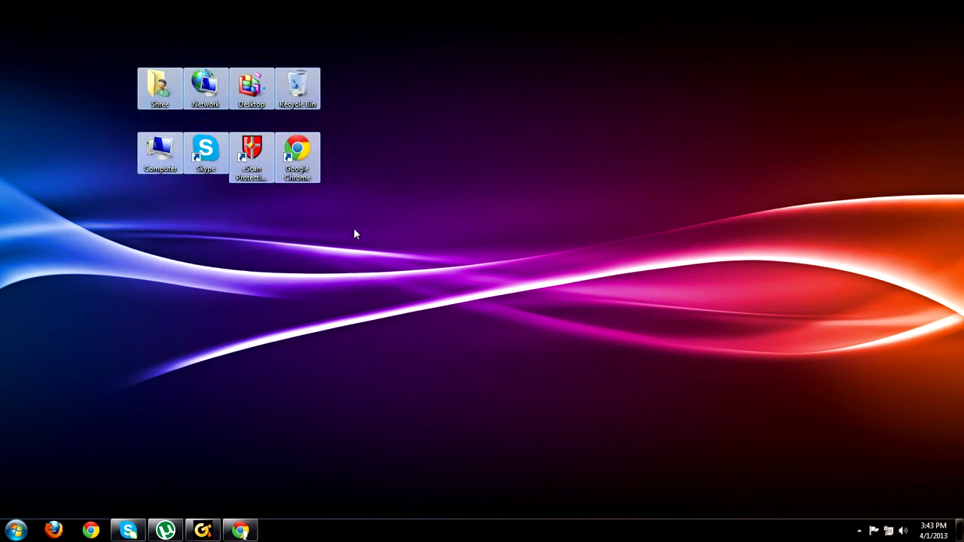
{"action": "left_click", "coordinate": [291, 126]}
{"action": "left_click_drag", "start_coordinate": [267, 2], "coordinate": [283, 221]}
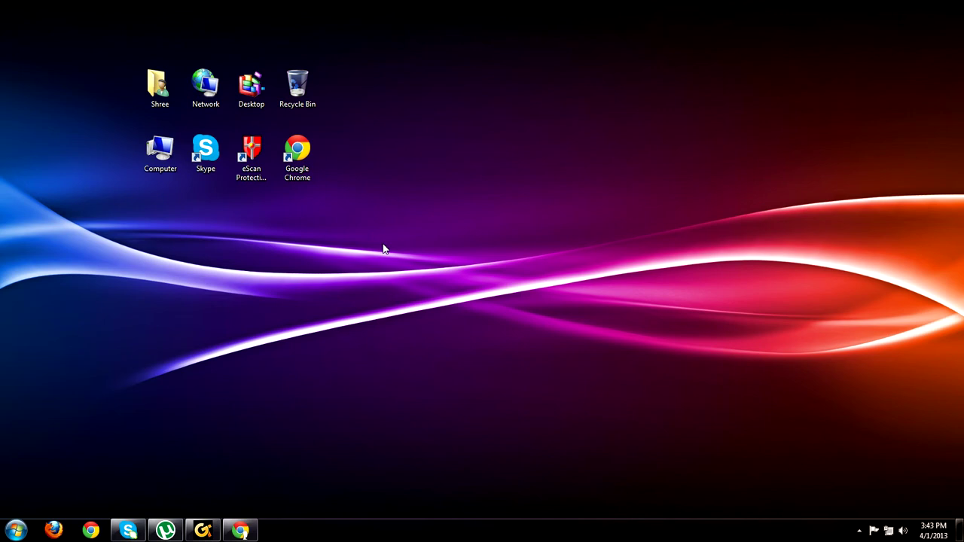
Restore Chrome and cycle through the Glass, Aero Glass, Black and Red and Blue cursor tabs
{"action": "left_click", "coordinate": [242, 531]}
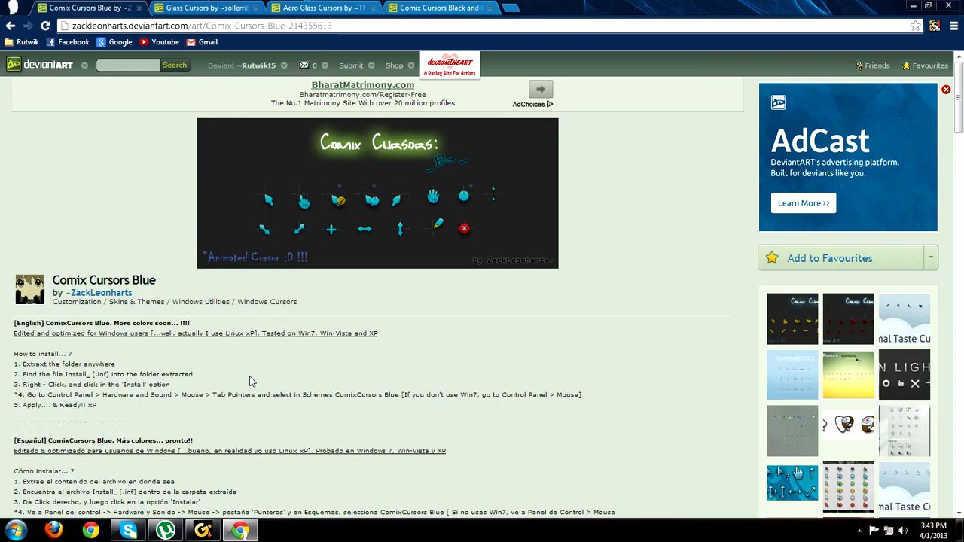
{"action": "left_click", "coordinate": [232, 6]}
{"action": "left_click", "coordinate": [325, 8]}
{"action": "left_click", "coordinate": [441, 7]}
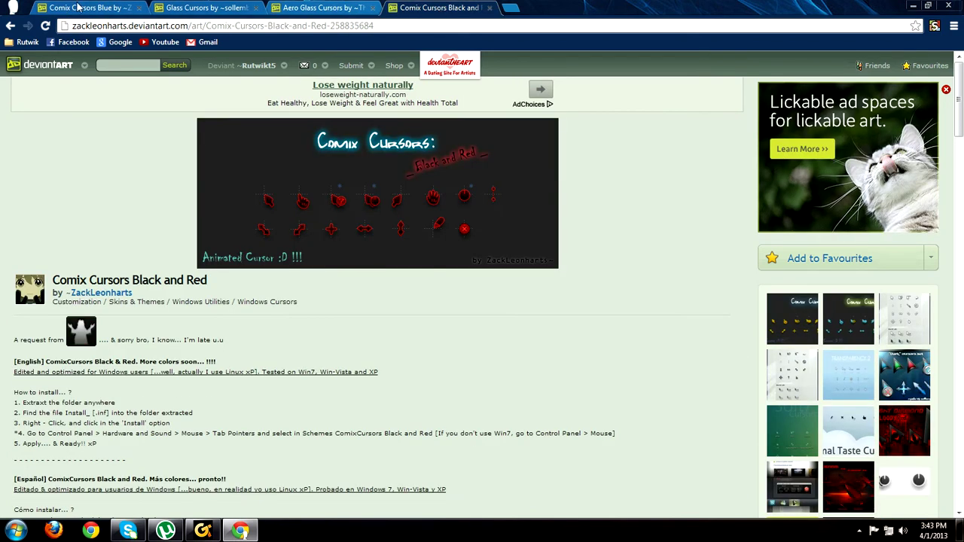
{"action": "left_click", "coordinate": [80, 7]}
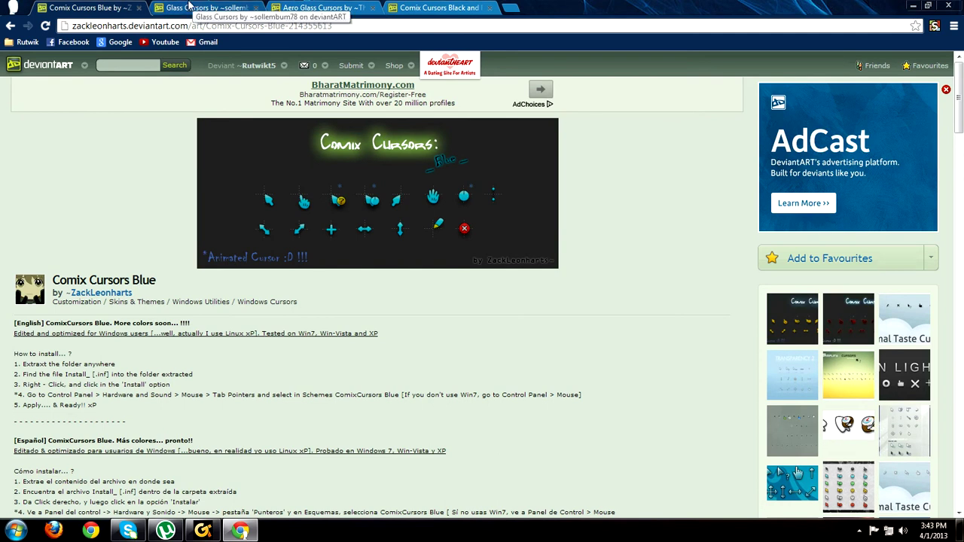
{"action": "left_click", "coordinate": [189, 6]}
{"action": "left_click", "coordinate": [324, 8]}
{"action": "left_click", "coordinate": [441, 8]}
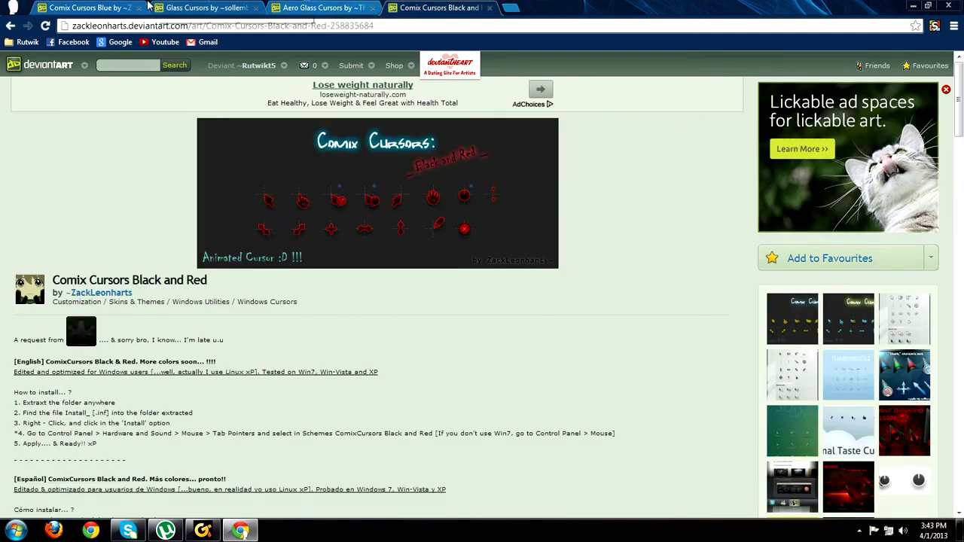
{"action": "left_click", "coordinate": [126, 6]}
{"action": "left_click", "coordinate": [215, 7]}
{"action": "left_click", "coordinate": [324, 8]}
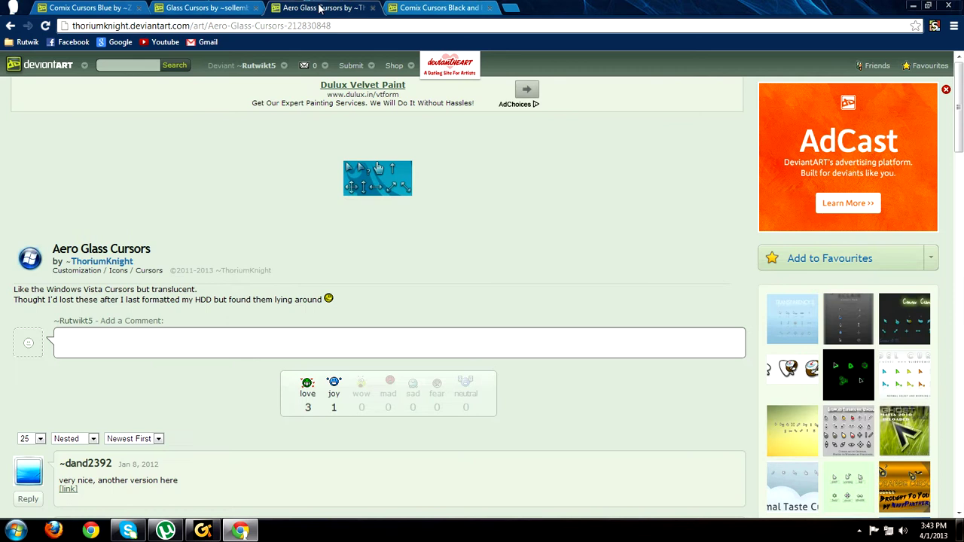
{"action": "left_click", "coordinate": [434, 6]}
{"action": "left_click", "coordinate": [90, 8]}
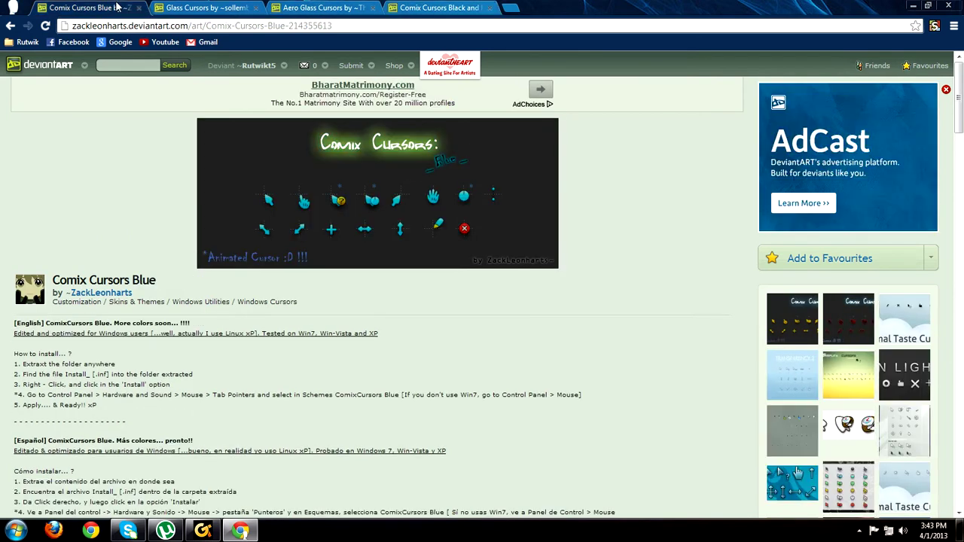
{"action": "left_click", "coordinate": [204, 8]}
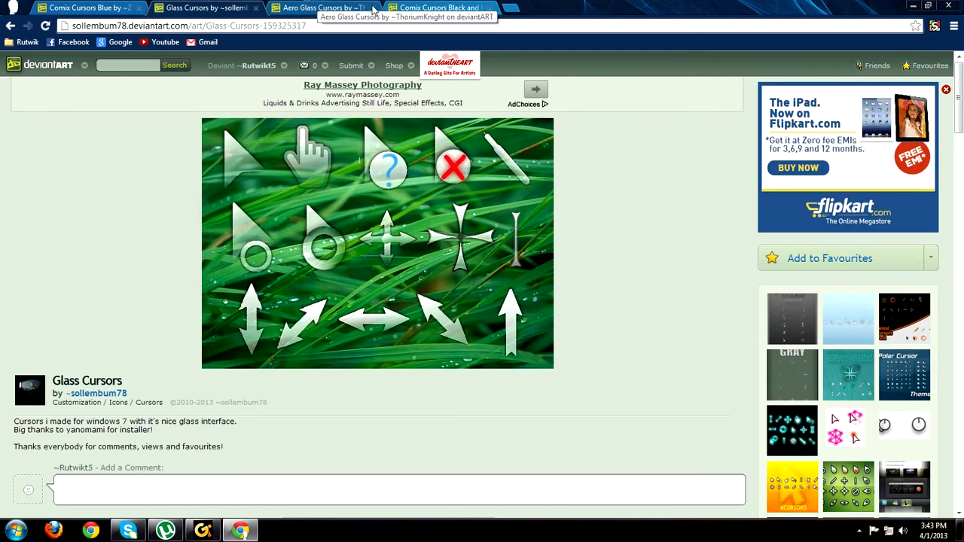
{"action": "left_click", "coordinate": [437, 7]}
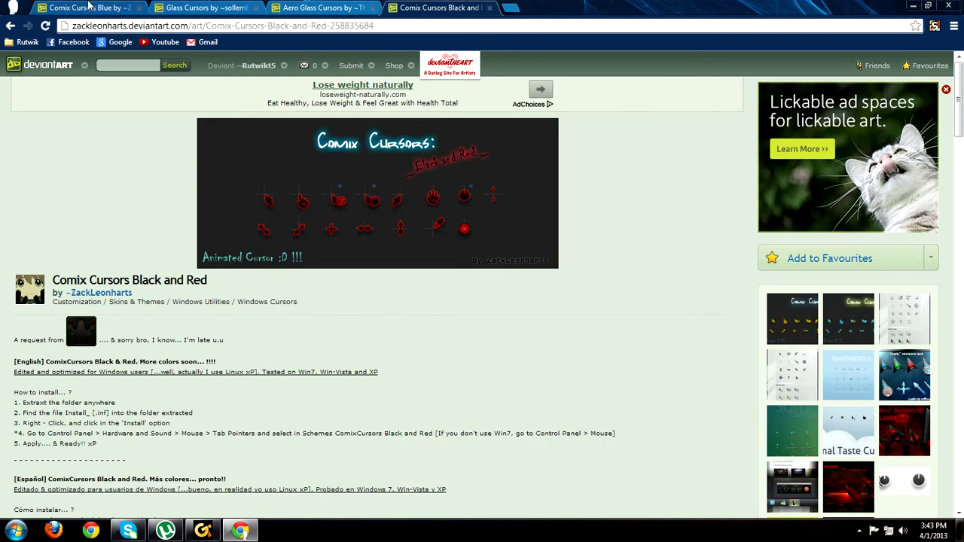
{"action": "left_click", "coordinate": [90, 6]}
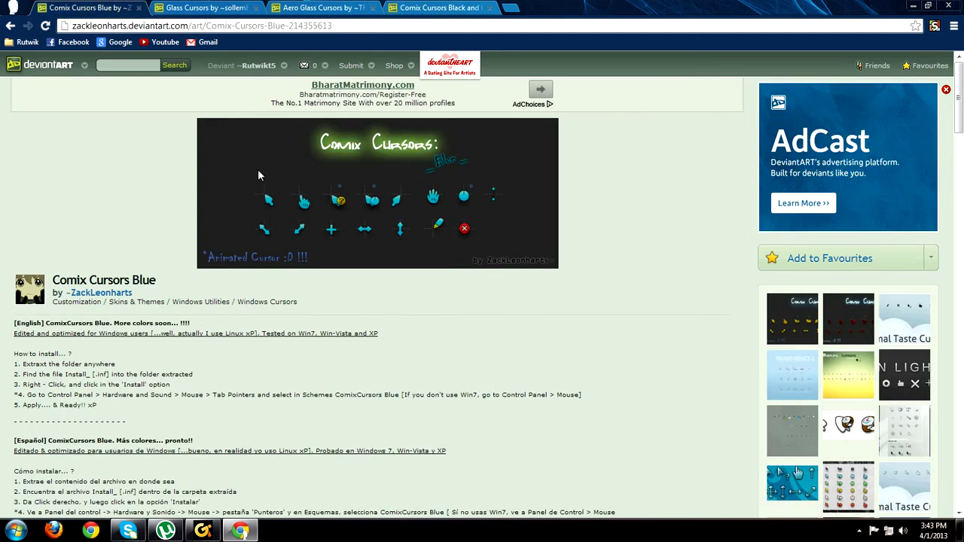
Download the Comix Cursors Blue zip and the Glass Cursors rar archive
{"action": "scroll", "coordinate": [139, 181], "scroll_direction": "down", "scroll_amount": 2}
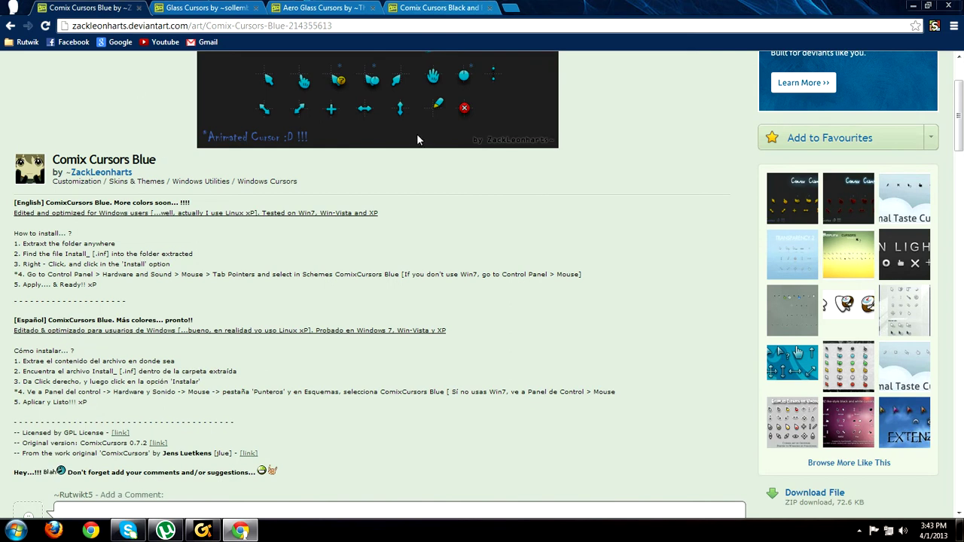
{"action": "scroll", "coordinate": [386, 165], "scroll_direction": "up", "scroll_amount": 2}
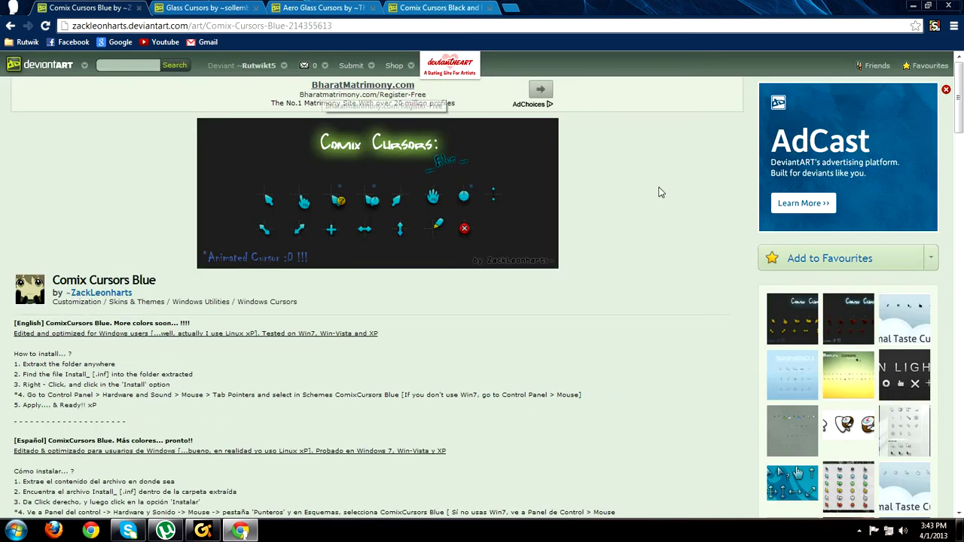
{"action": "scroll", "coordinate": [702, 202], "scroll_direction": "down", "scroll_amount": 4}
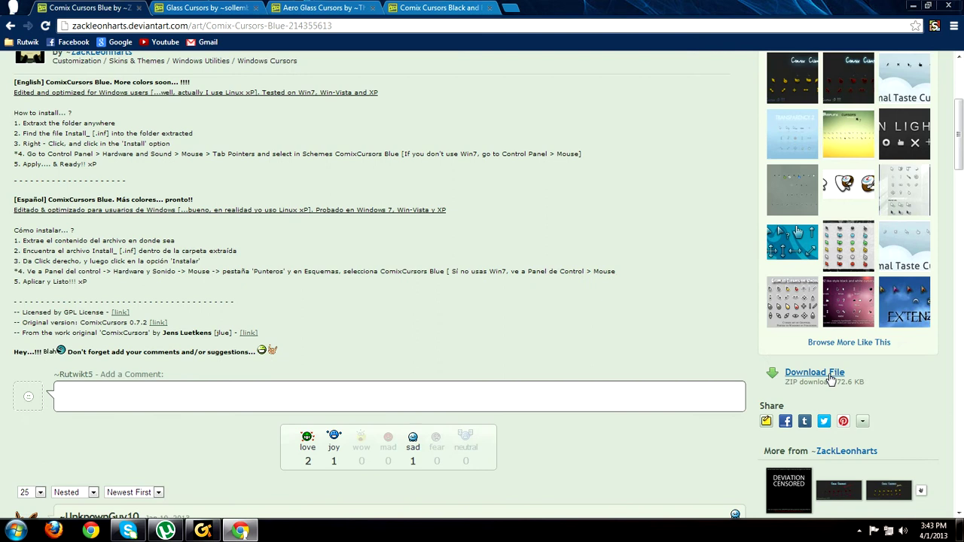
{"action": "left_click", "coordinate": [831, 379]}
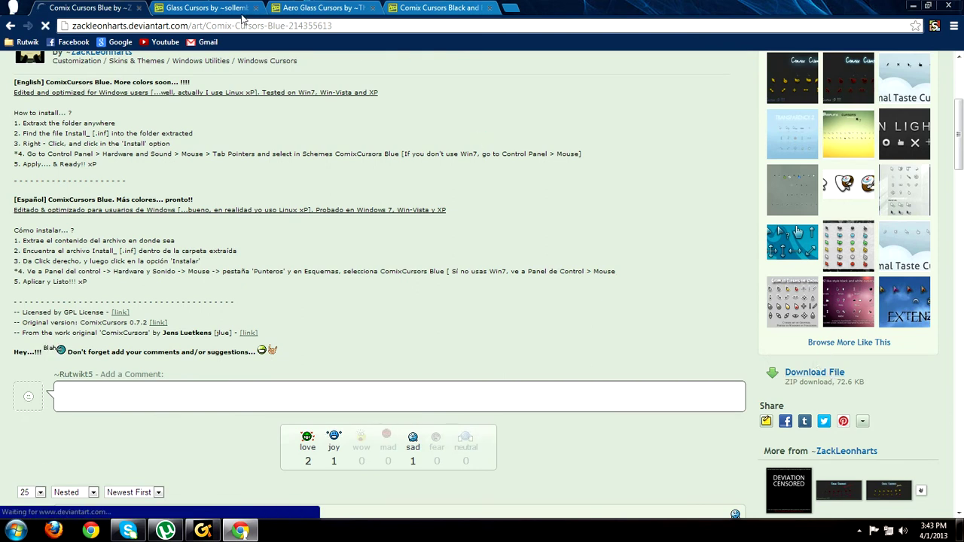
{"action": "key", "text": "ctrl+Tab"}
{"action": "scroll", "coordinate": [718, 229], "scroll_direction": "down", "scroll_amount": 3}
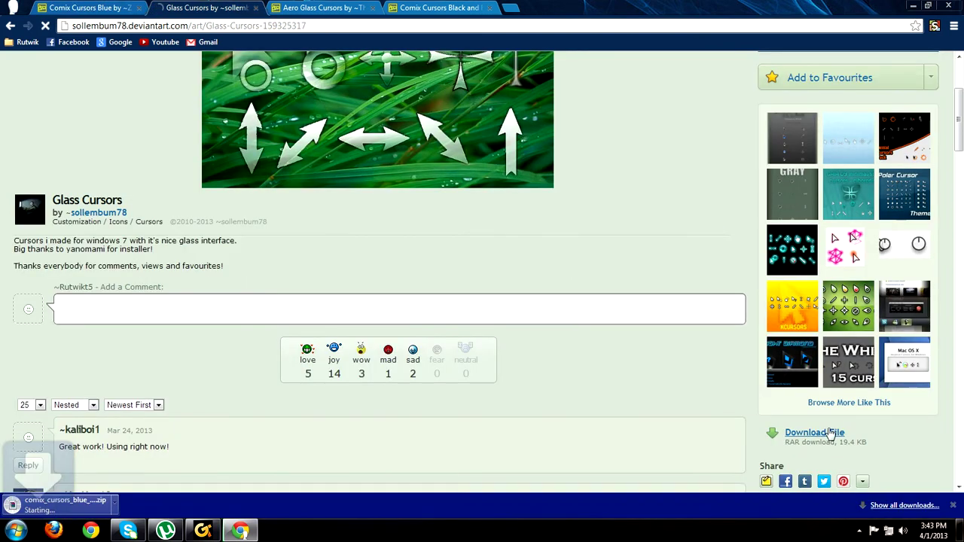
{"action": "left_click", "coordinate": [334, 10]}
Download the Aero Glass and Comix Cursors Black and Red zips and dismiss the downloads bar
{"action": "scroll", "coordinate": [772, 369], "scroll_direction": "down", "scroll_amount": 4}
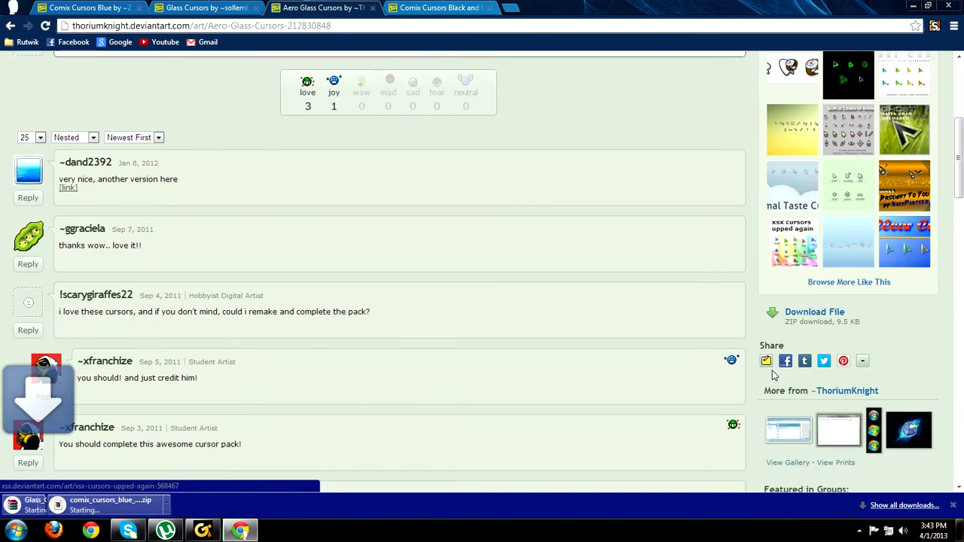
{"action": "left_click", "coordinate": [814, 312]}
{"action": "key", "text": "ctrl+Tab"}
{"action": "scroll", "coordinate": [579, 168], "scroll_direction": "down", "scroll_amount": 4}
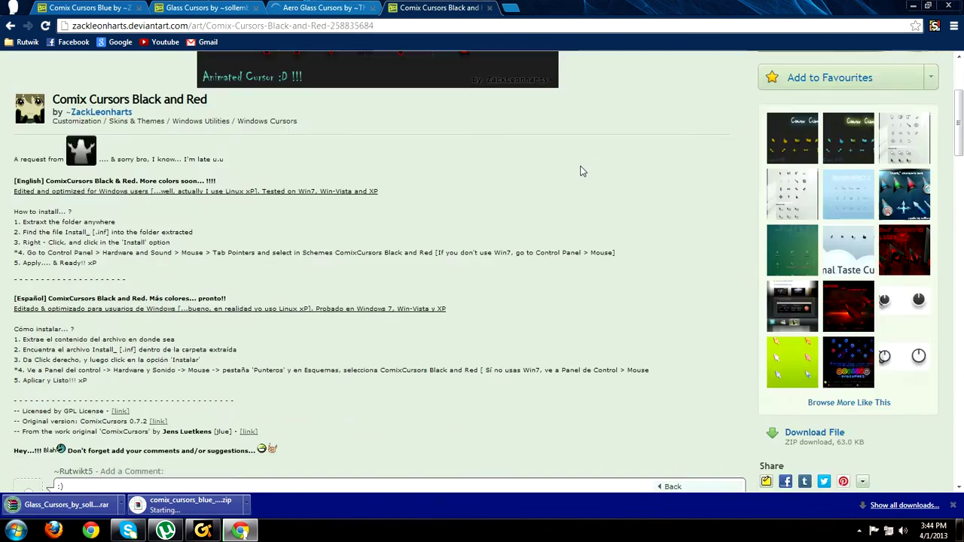
{"action": "left_click", "coordinate": [810, 374]}
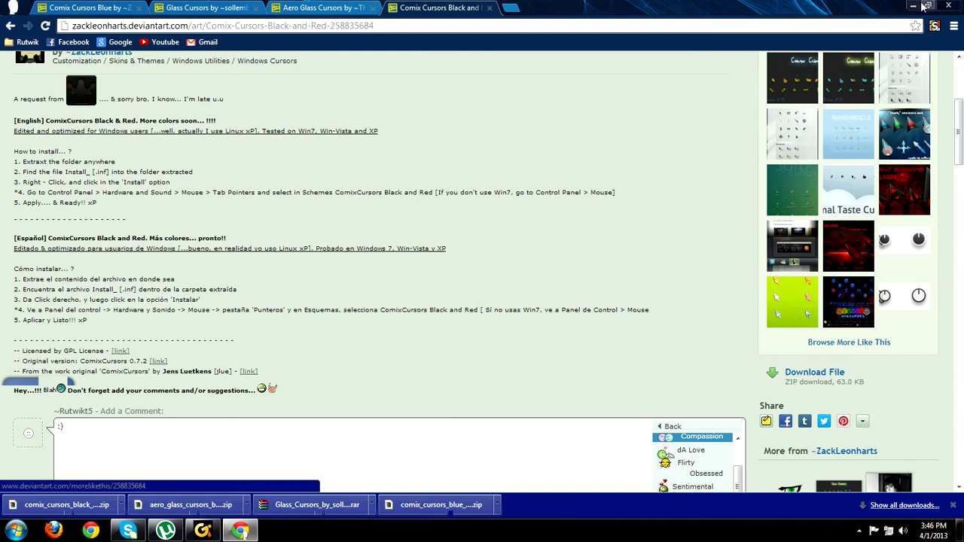
{"action": "left_click", "coordinate": [954, 506]}
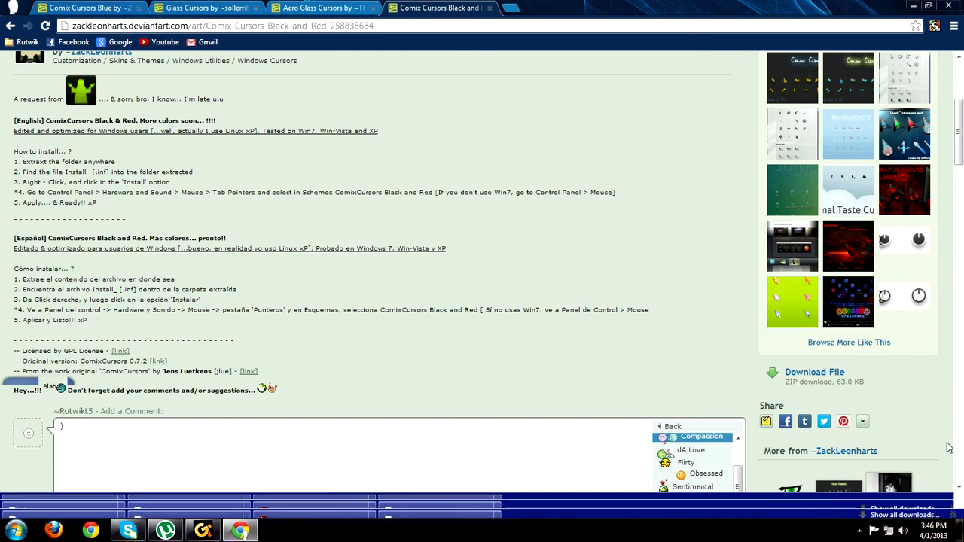
Close the browser, then select and deselect the cursor archives on the desktop
{"action": "left_click", "coordinate": [953, 6]}
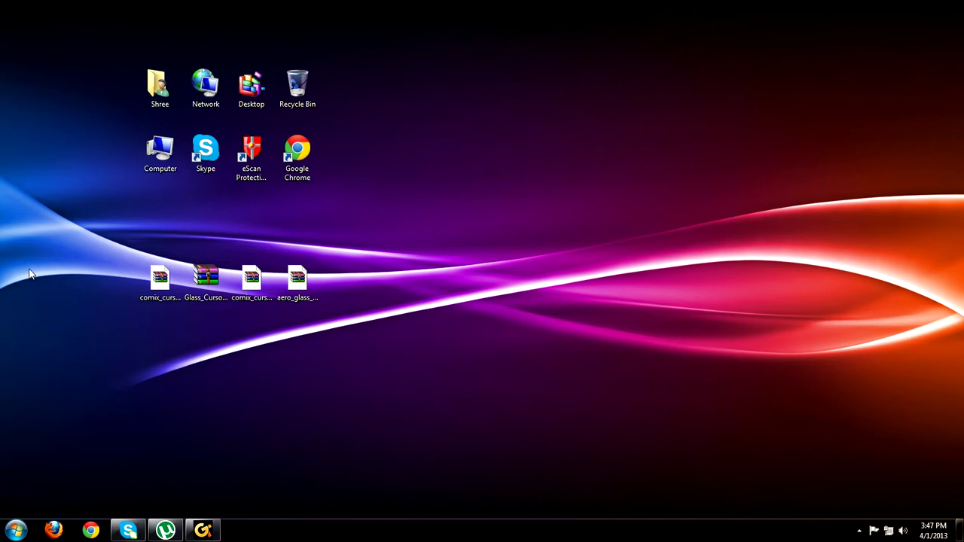
{"action": "left_click_drag", "start_coordinate": [23, 262], "coordinate": [523, 345]}
{"action": "left_click_drag", "start_coordinate": [18, 226], "coordinate": [426, 328]}
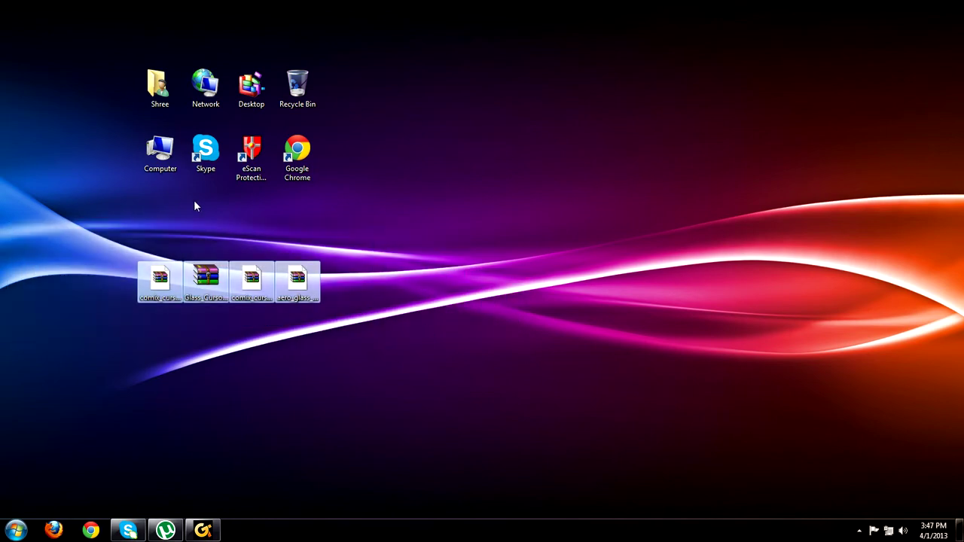
{"action": "left_click_drag", "start_coordinate": [194, 200], "coordinate": [181, 346]}
Search the Start menu for 'download' and open the Downloads folder
{"action": "key", "text": "super"}
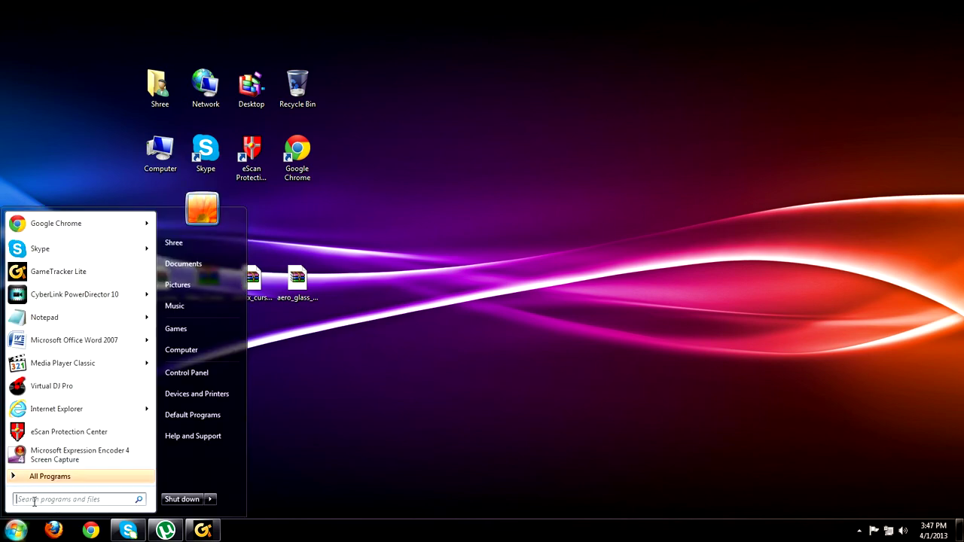
{"action": "type", "text": "downloads"}
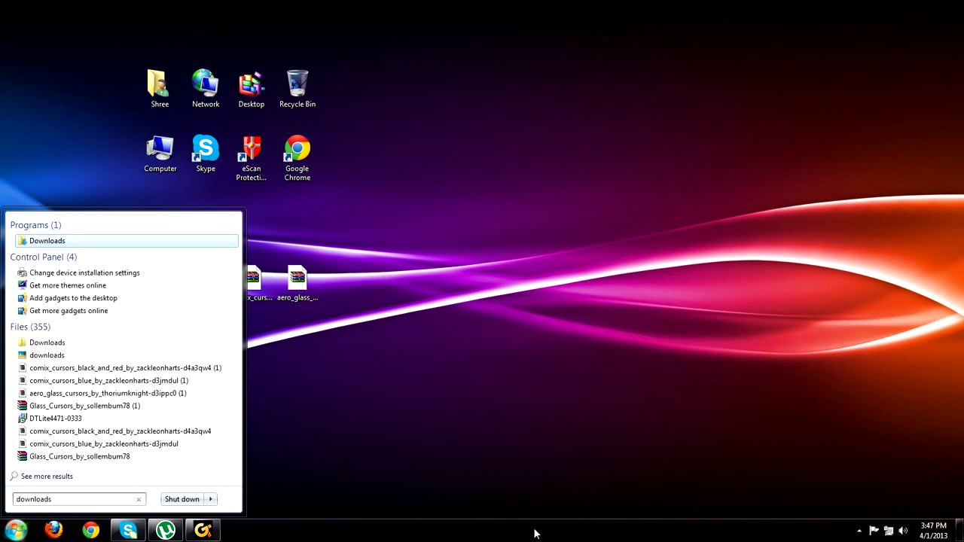
{"action": "left_click", "coordinate": [26, 242]}
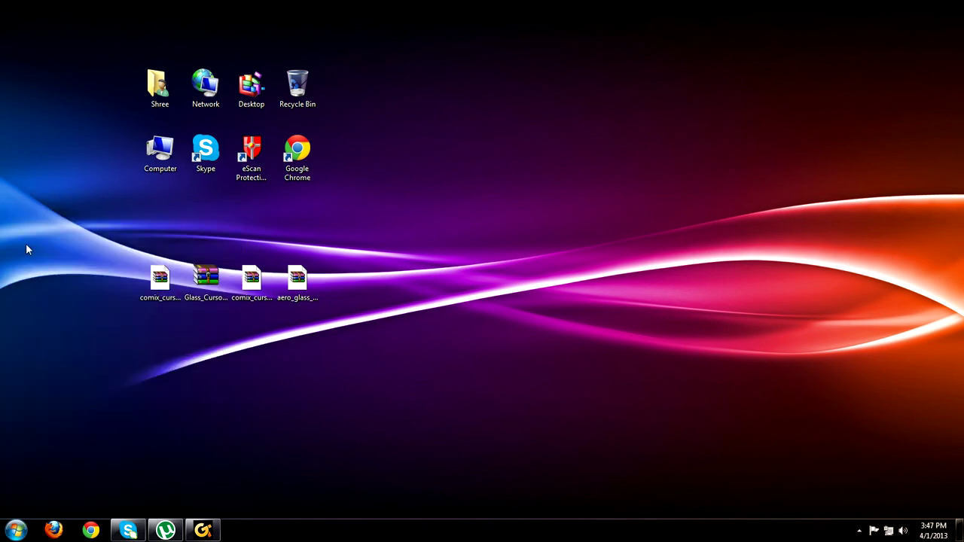
Scroll the Downloads list, then select and clear the four cursor archives on the desktop
{"action": "scroll", "coordinate": [646, 274], "scroll_direction": "down", "scroll_amount": 1}
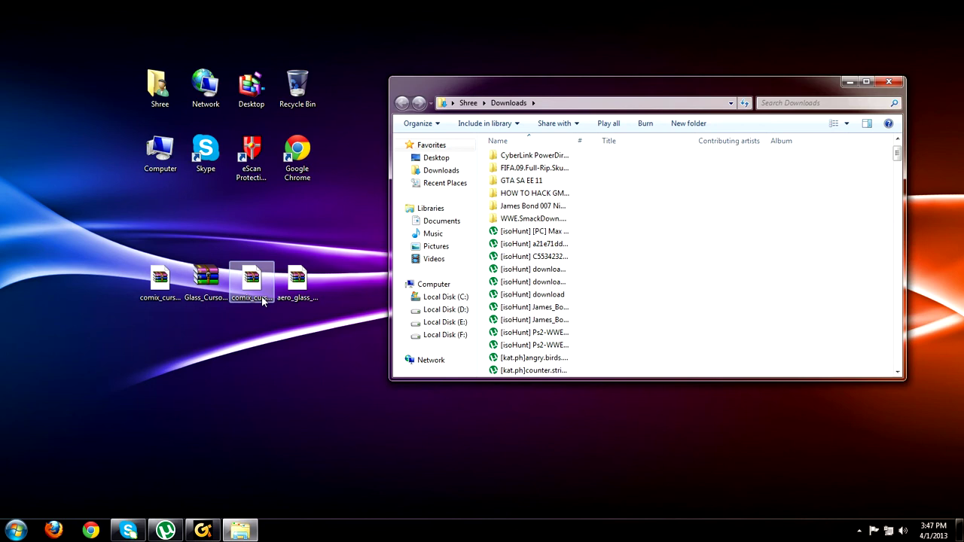
{"action": "left_click_drag", "start_coordinate": [93, 260], "coordinate": [458, 351]}
{"action": "left_click", "coordinate": [217, 213]}
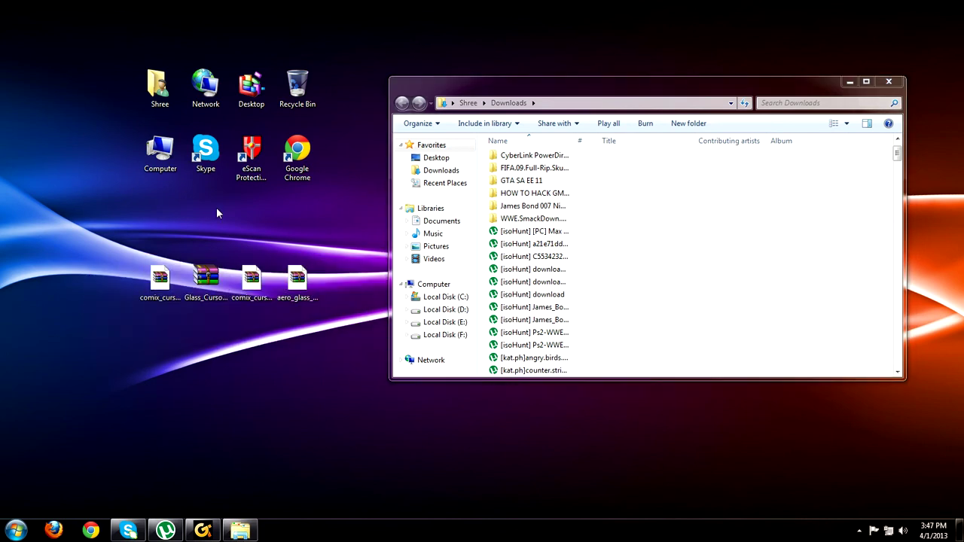
{"action": "left_click_drag", "start_coordinate": [897, 153], "coordinate": [902, 174]}
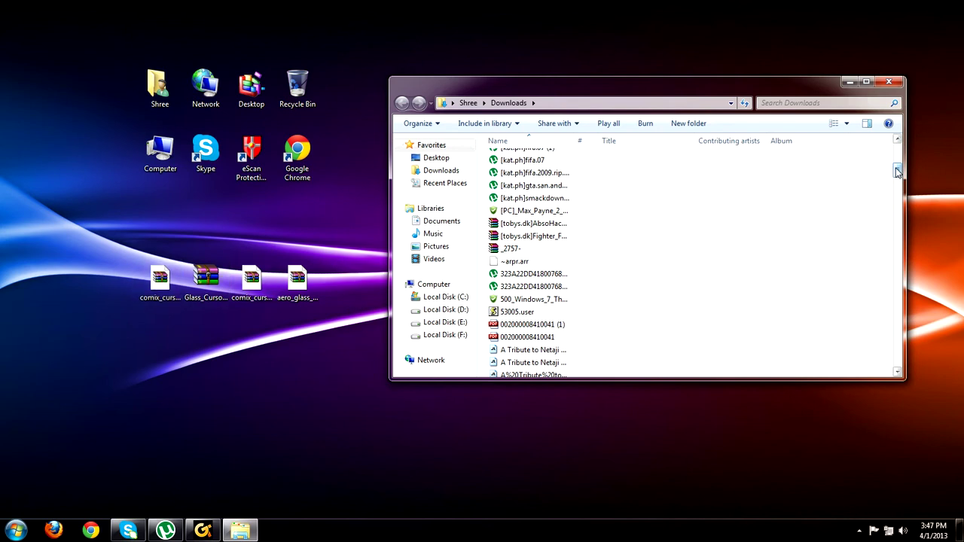
{"action": "left_click_drag", "start_coordinate": [898, 171], "coordinate": [898, 178]}
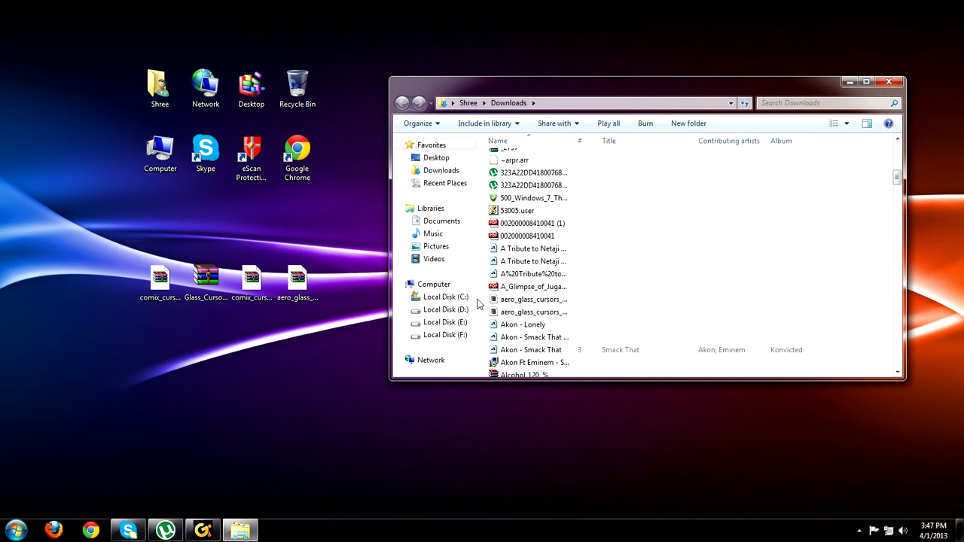
Copy the aero glass cursors file from Downloads and paste it onto the desktop
{"action": "left_click", "coordinate": [543, 301]}
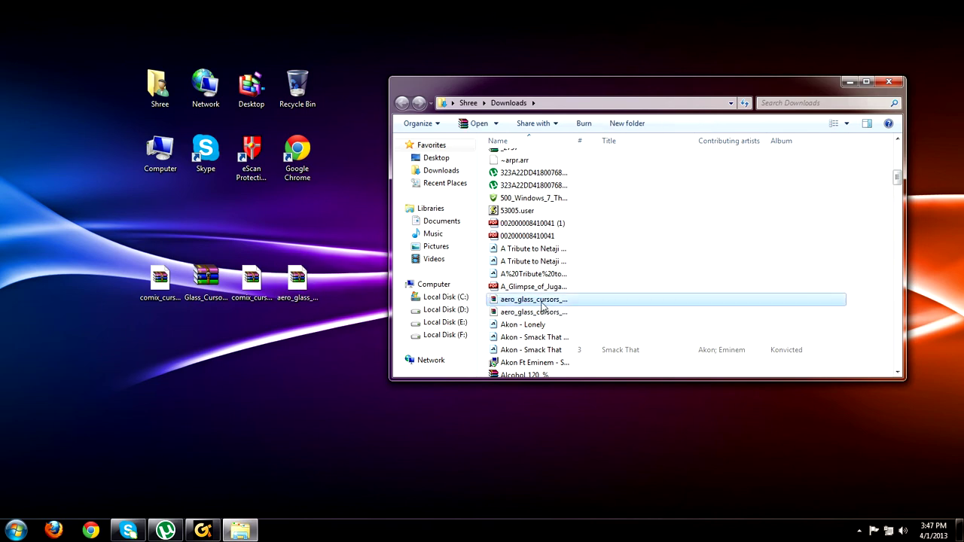
{"action": "right_click", "coordinate": [543, 303]}
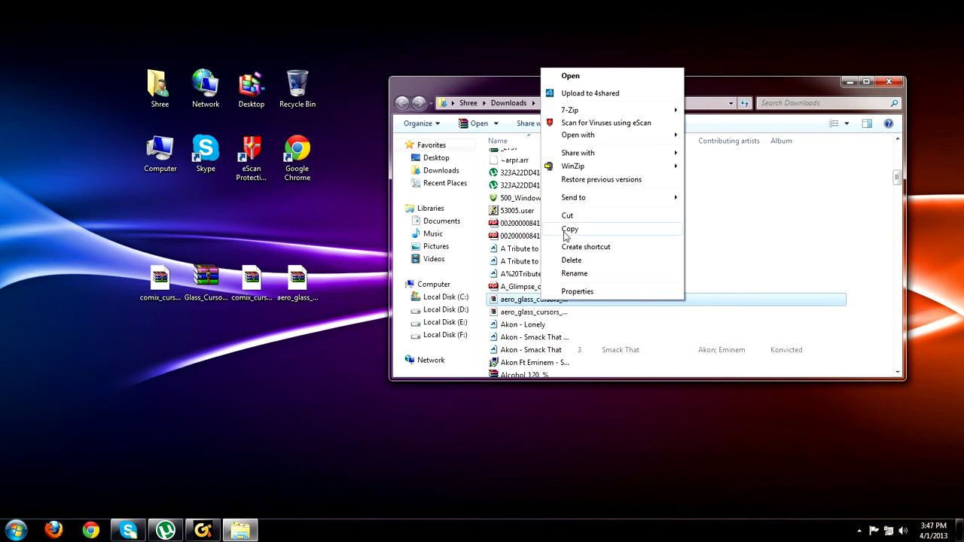
{"action": "left_click", "coordinate": [570, 228]}
{"action": "right_click", "coordinate": [4, 301]}
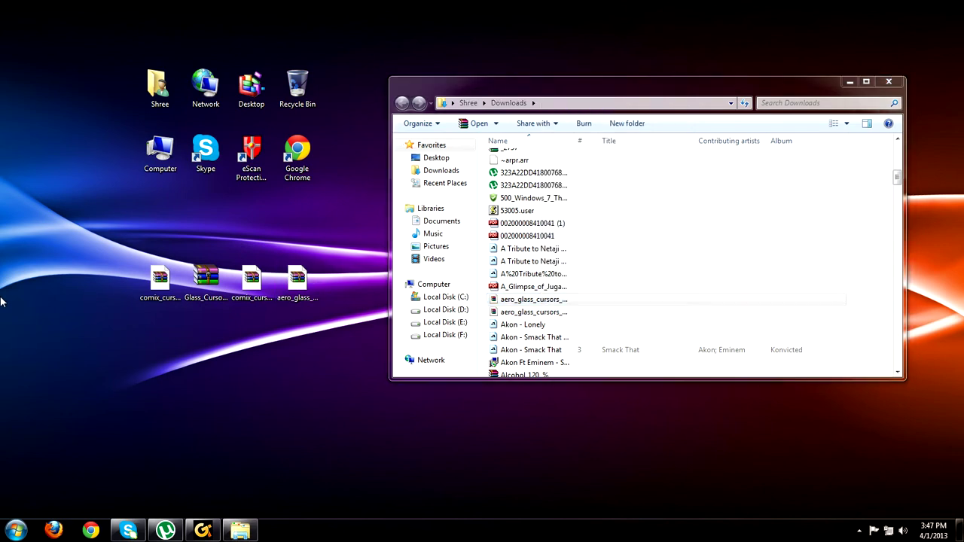
{"action": "left_click", "coordinate": [29, 348]}
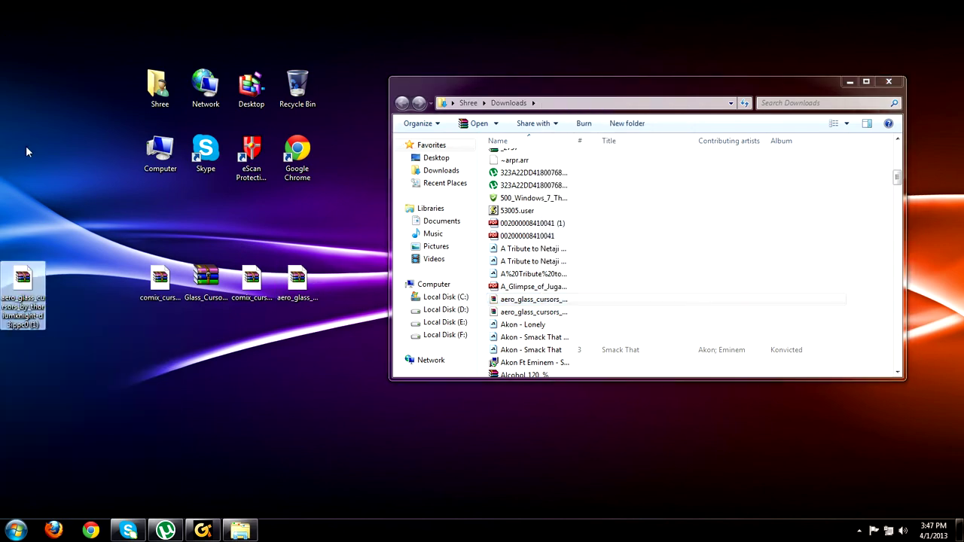
Drag the pasted duplicate to the Recycle Bin, empty it, and close Downloads
{"action": "left_click_drag", "start_coordinate": [34, 283], "coordinate": [298, 89]}
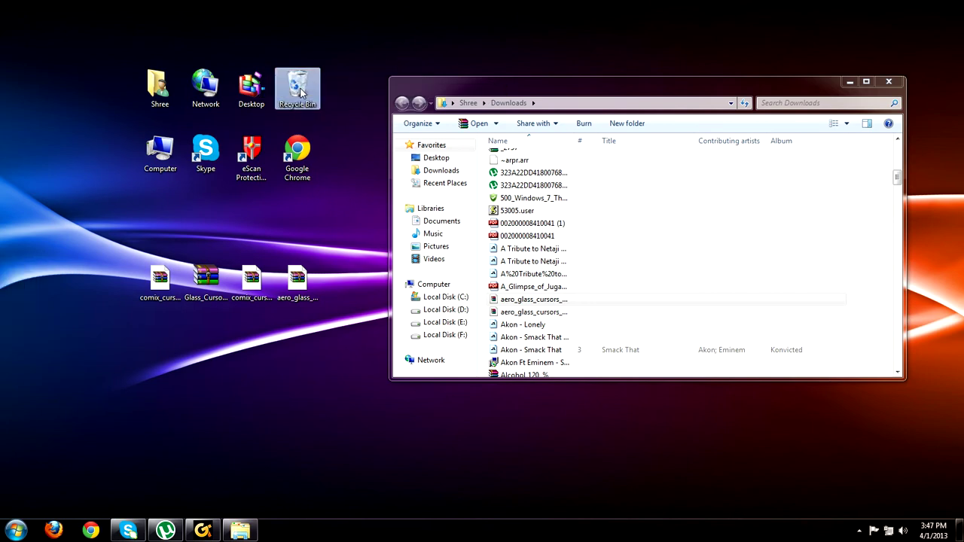
{"action": "right_click", "coordinate": [301, 91]}
{"action": "left_click", "coordinate": [324, 111]}
{"action": "left_click", "coordinate": [530, 315]}
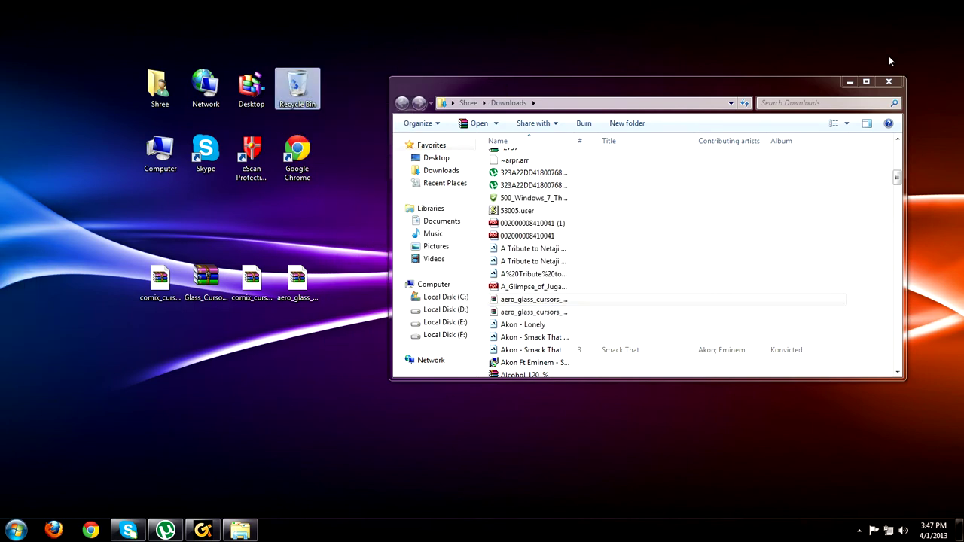
{"action": "left_click", "coordinate": [896, 78]}
{"action": "left_click_drag", "start_coordinate": [529, 400], "coordinate": [4, 204]}
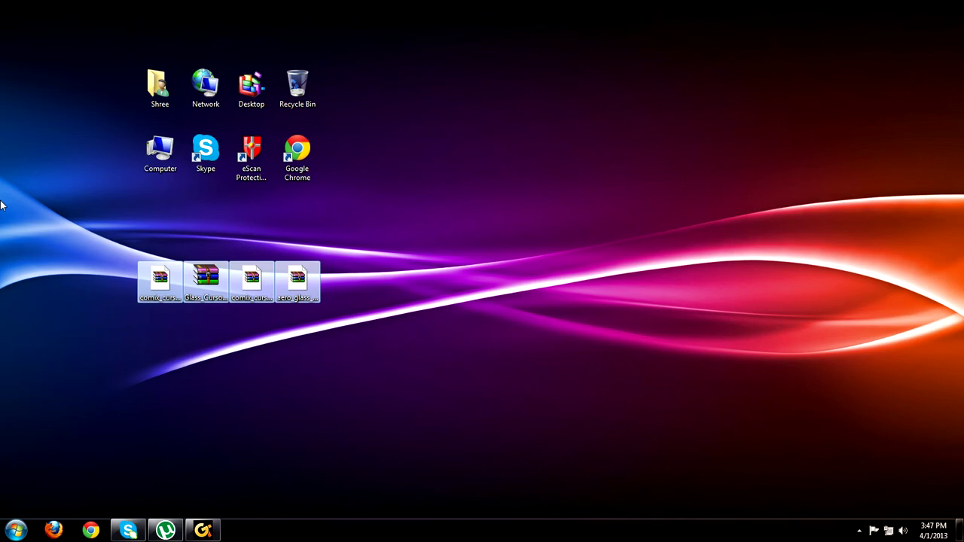
{"action": "left_click_drag", "start_coordinate": [193, 201], "coordinate": [155, 288]}
{"action": "right_click", "coordinate": [155, 291]}
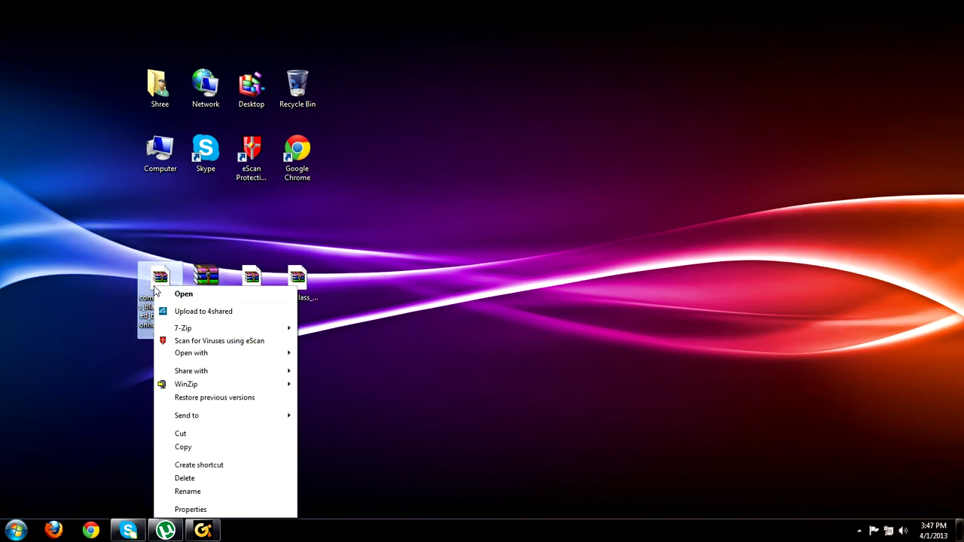
{"action": "mouse_move", "coordinate": [192, 354]}
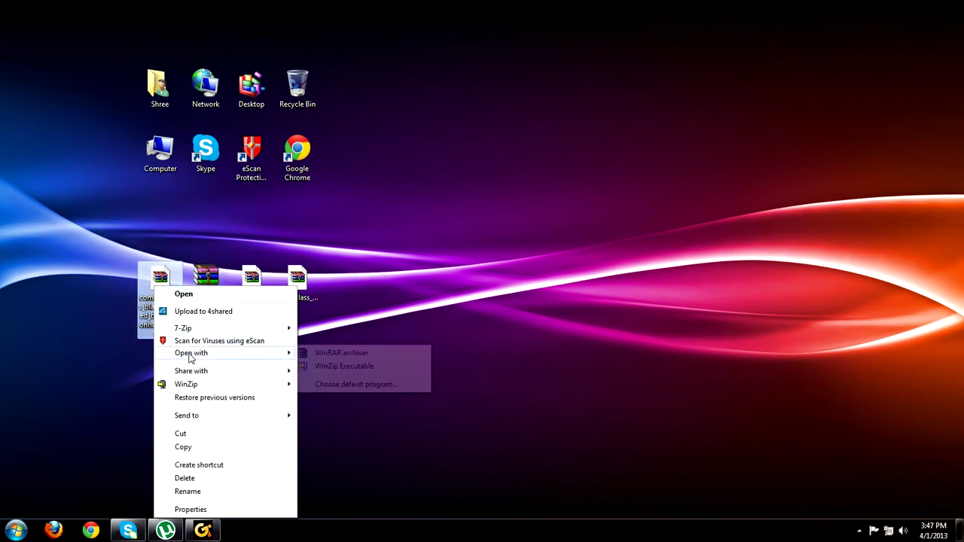
{"action": "left_click", "coordinate": [361, 354]}
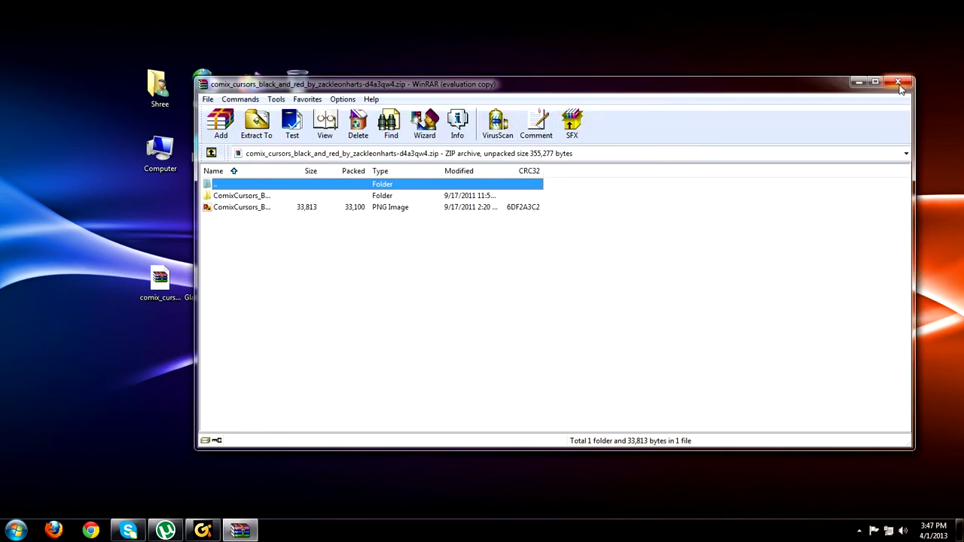
{"action": "left_click", "coordinate": [900, 83]}
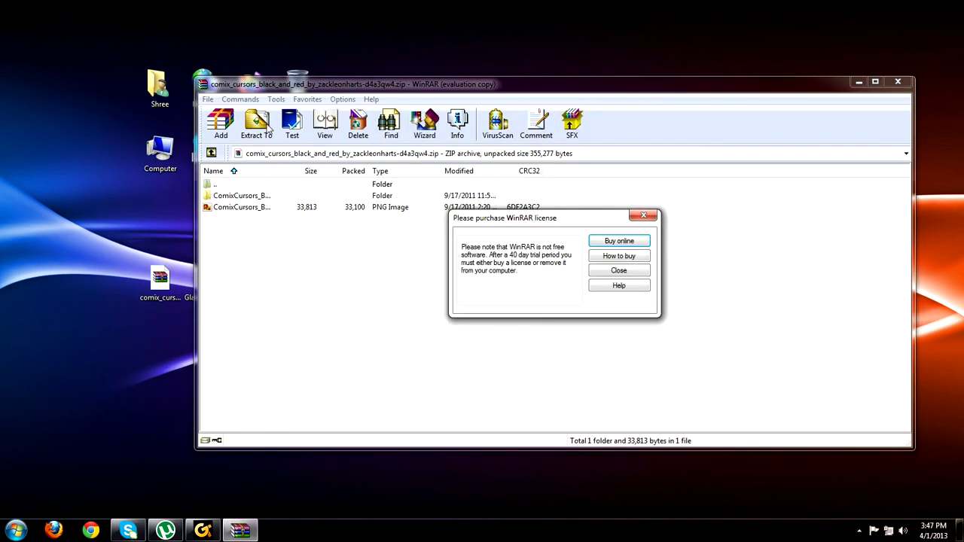
{"action": "left_click", "coordinate": [626, 271]}
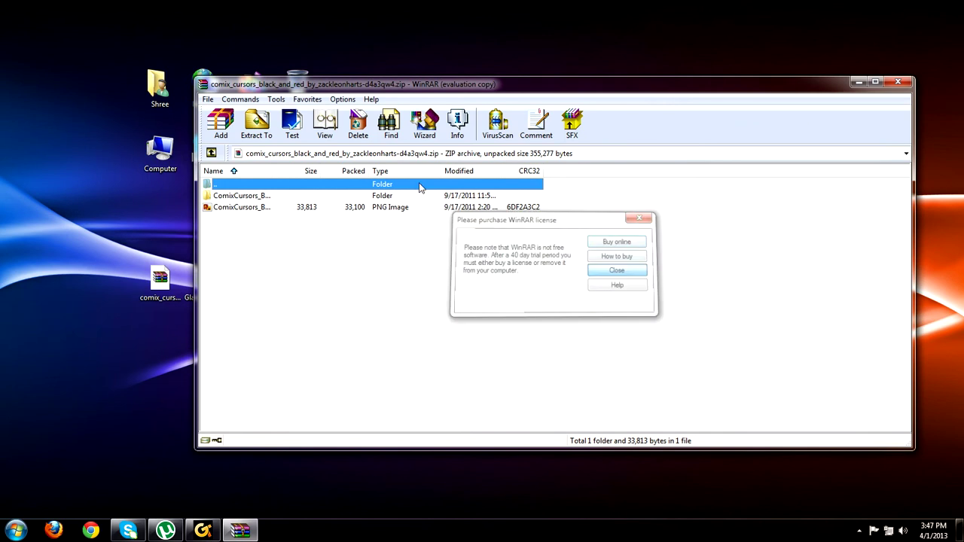
{"action": "left_click", "coordinate": [897, 80]}
Select the archives, the extracted Aero Glass and Comix folders, and the Comix preview images
{"action": "left_click_drag", "start_coordinate": [9, 202], "coordinate": [500, 356]}
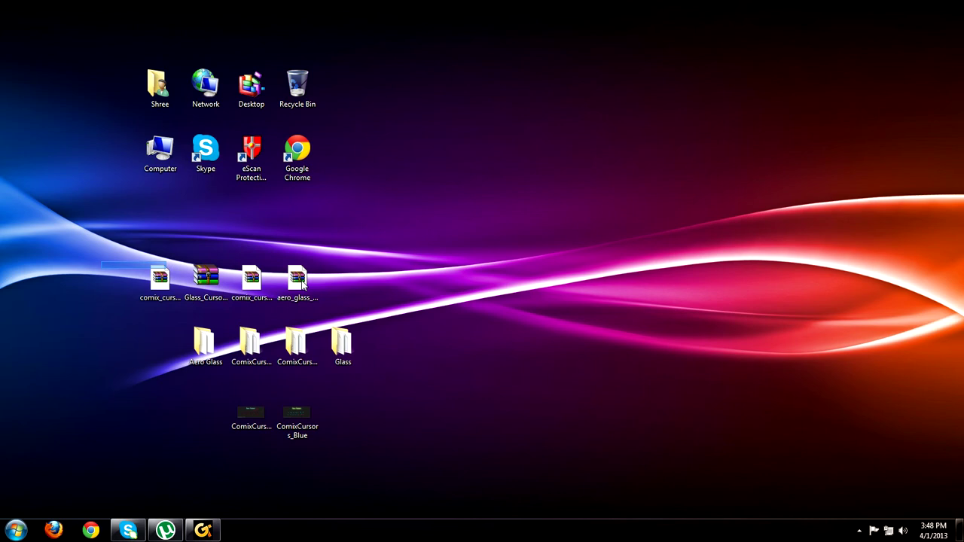
{"action": "left_click_drag", "start_coordinate": [104, 264], "coordinate": [363, 285]}
{"action": "left_click_drag", "start_coordinate": [69, 332], "coordinate": [6, 366]}
{"action": "left_click_drag", "start_coordinate": [148, 333], "coordinate": [222, 392]}
{"action": "left_click", "coordinate": [248, 424]}
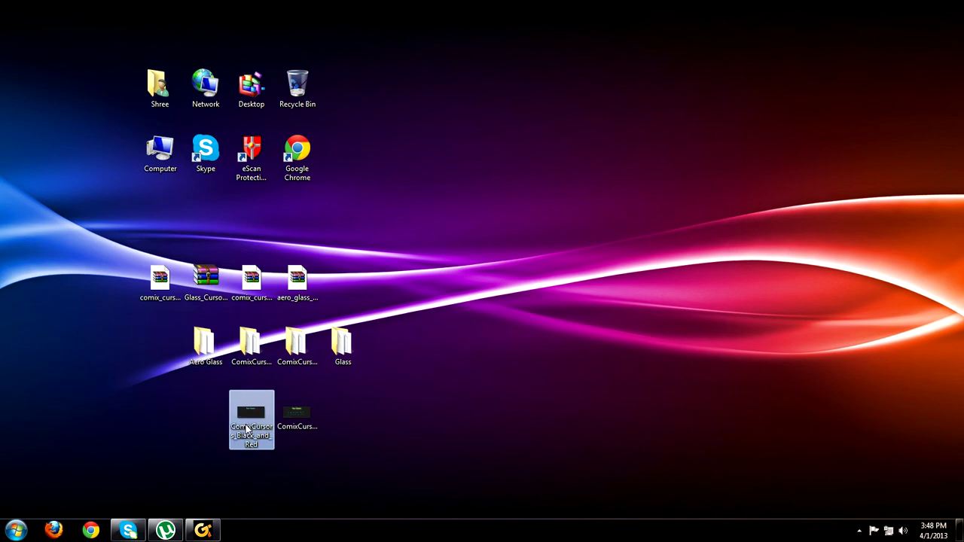
{"action": "left_click", "coordinate": [189, 344]}
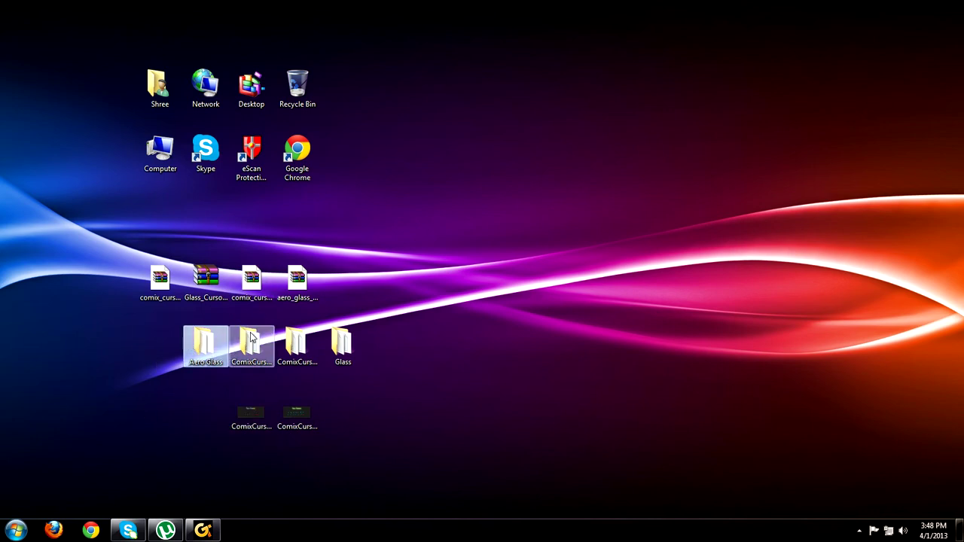
{"action": "left_click_drag", "start_coordinate": [246, 314], "coordinate": [264, 428]}
{"action": "left_click", "coordinate": [224, 462]}
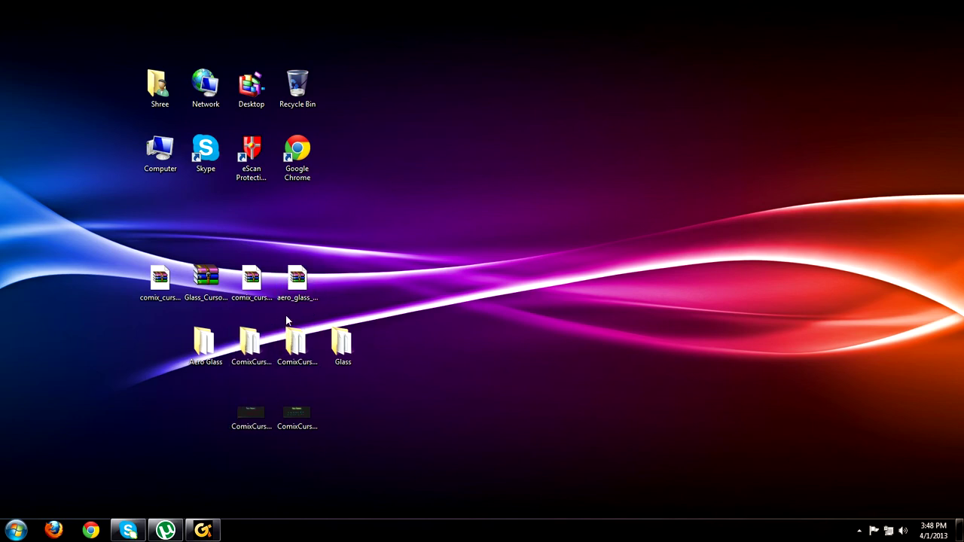
{"action": "left_click_drag", "start_coordinate": [281, 307], "coordinate": [305, 455]}
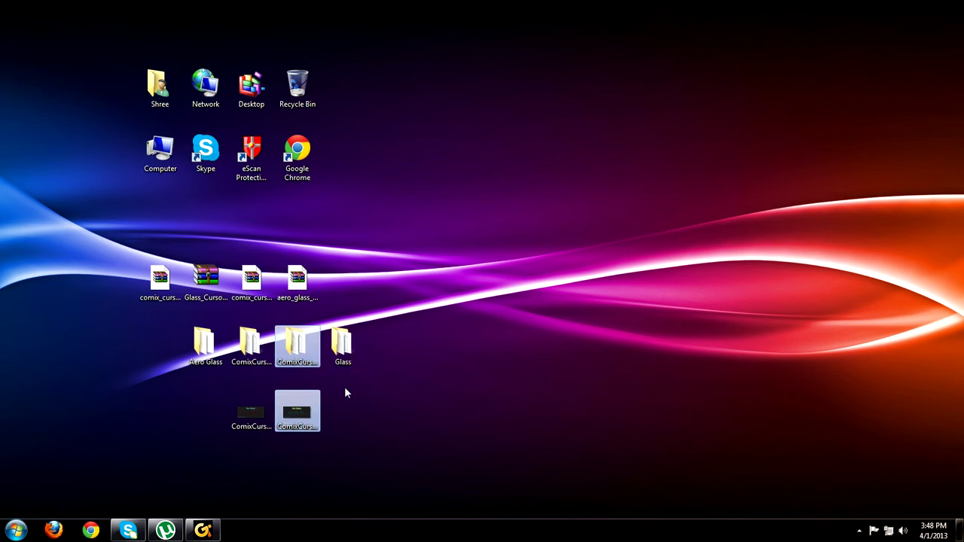
{"action": "left_click", "coordinate": [298, 412]}
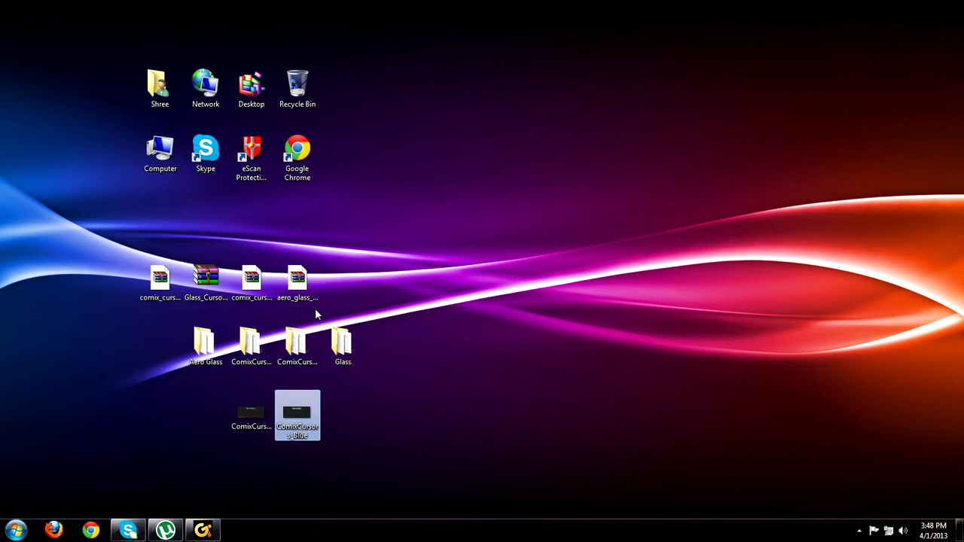
{"action": "double_click", "coordinate": [343, 339]}
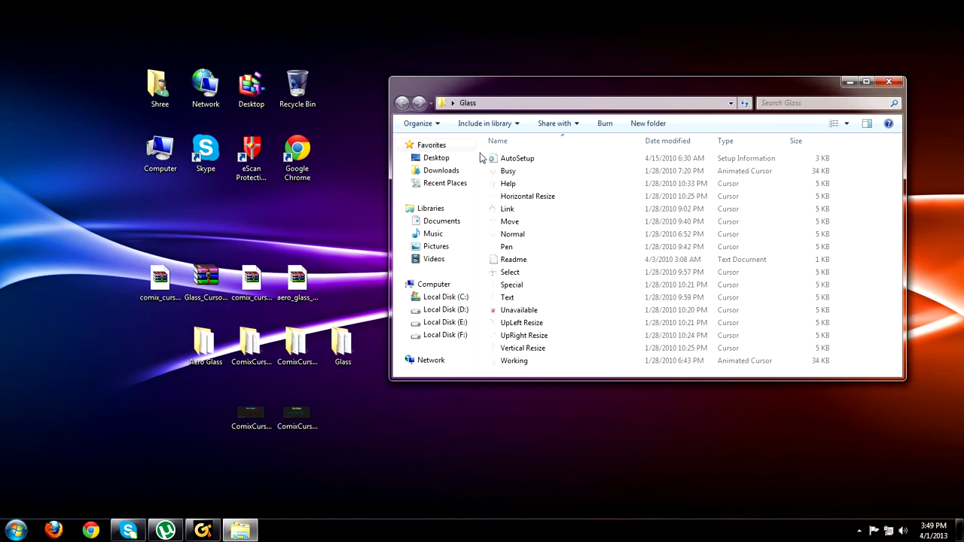
{"action": "left_click_drag", "start_coordinate": [481, 156], "coordinate": [569, 426]}
{"action": "left_click", "coordinate": [483, 251]}
{"action": "left_click_drag", "start_coordinate": [485, 155], "coordinate": [458, 229]}
{"action": "left_click", "coordinate": [886, 83]}
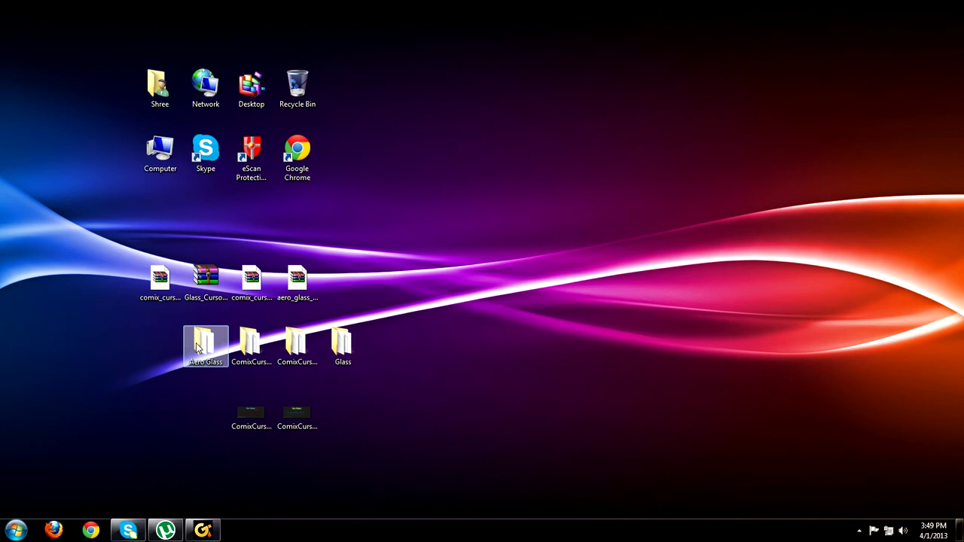
{"action": "double_click", "coordinate": [198, 347]}
{"action": "left_click_drag", "start_coordinate": [488, 151], "coordinate": [565, 294]}
{"action": "left_click", "coordinate": [846, 183]}
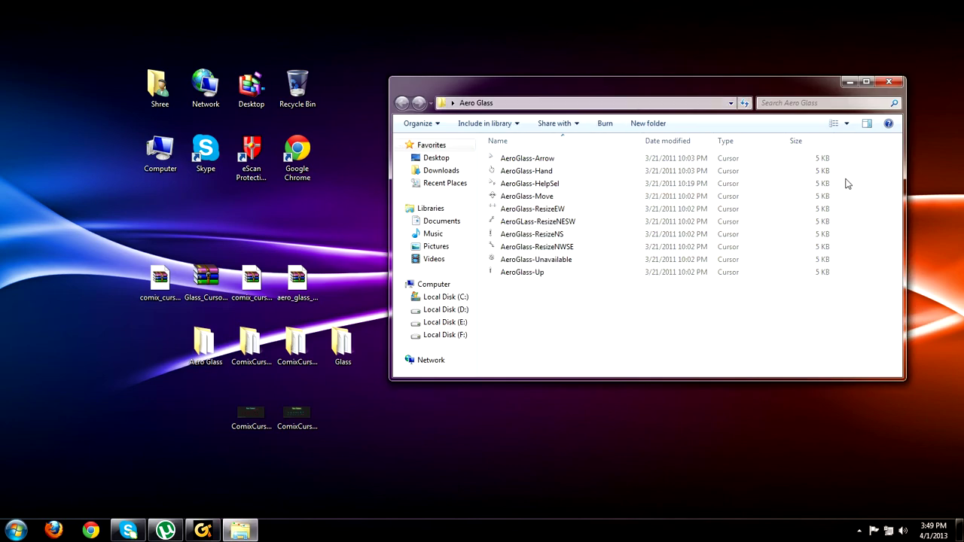
{"action": "left_click", "coordinate": [892, 84]}
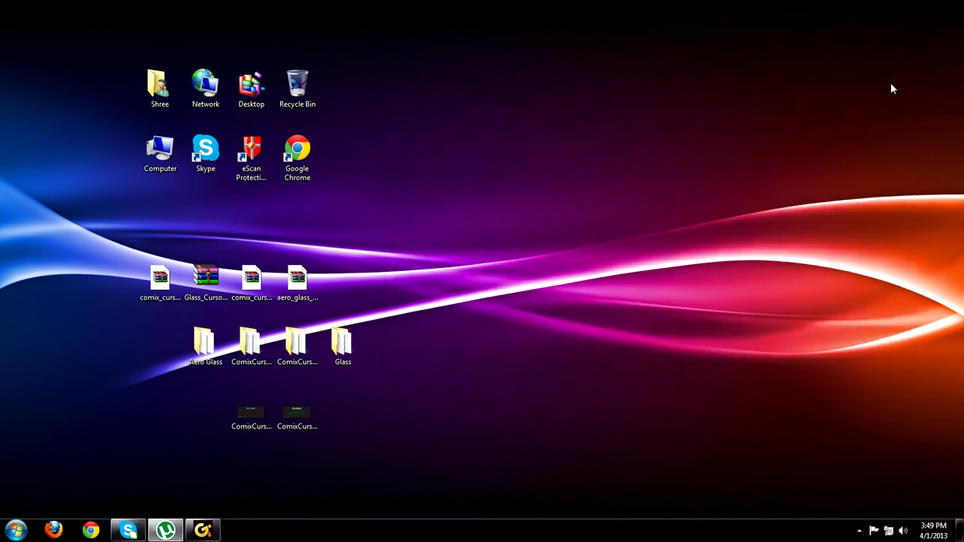
{"action": "left_click_drag", "start_coordinate": [135, 319], "coordinate": [466, 465]}
{"action": "left_click_drag", "start_coordinate": [11, 275], "coordinate": [366, 300]}
{"action": "left_click", "coordinate": [366, 300]}
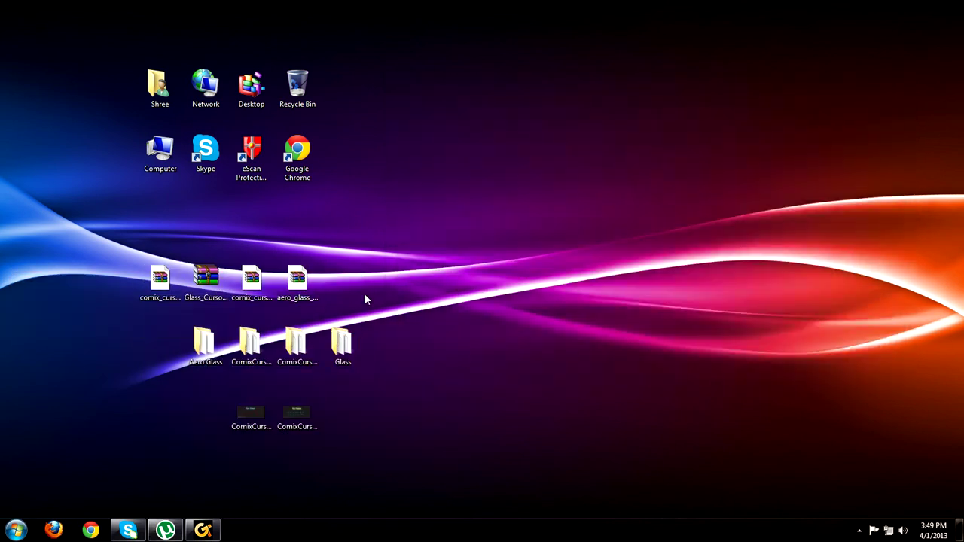
{"action": "left_click", "coordinate": [196, 343]}
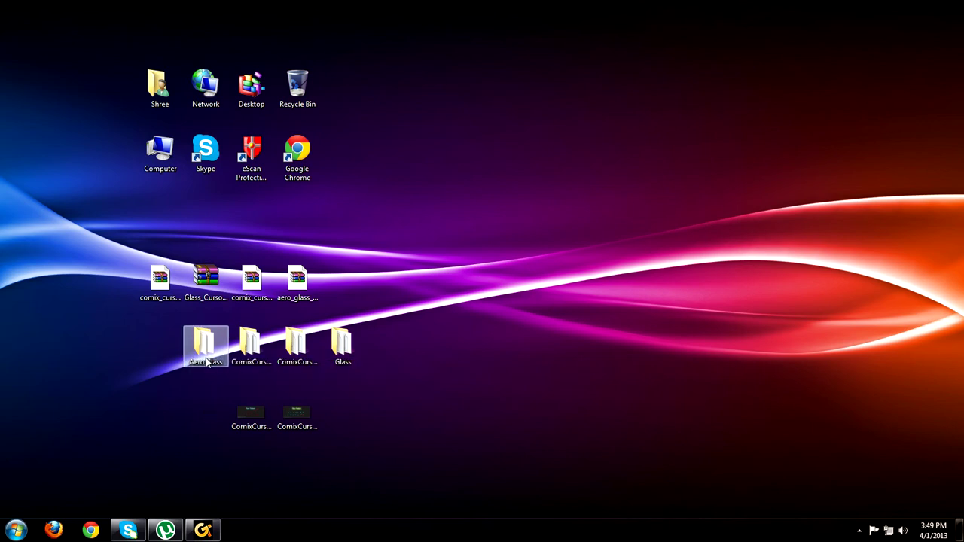
{"action": "double_click", "coordinate": [208, 363]}
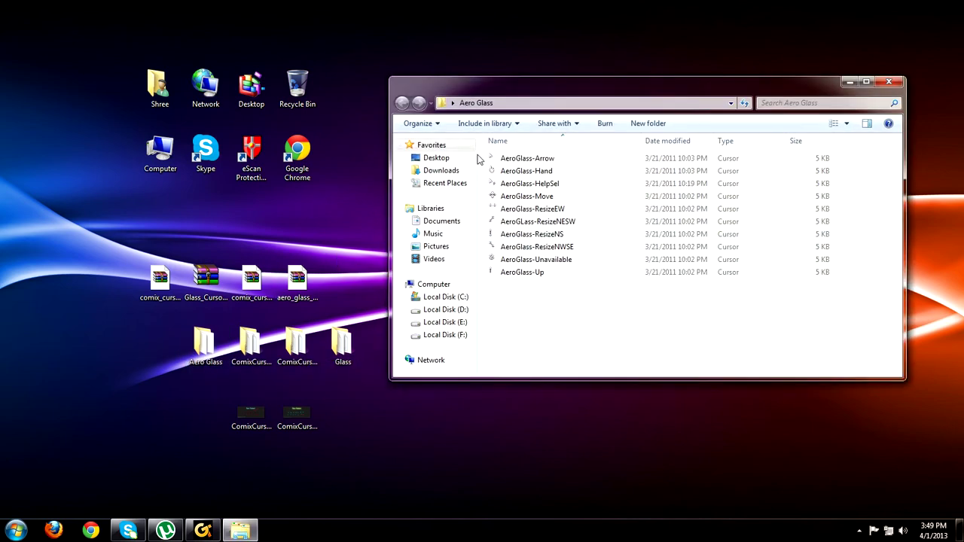
{"action": "left_click", "coordinate": [887, 82]}
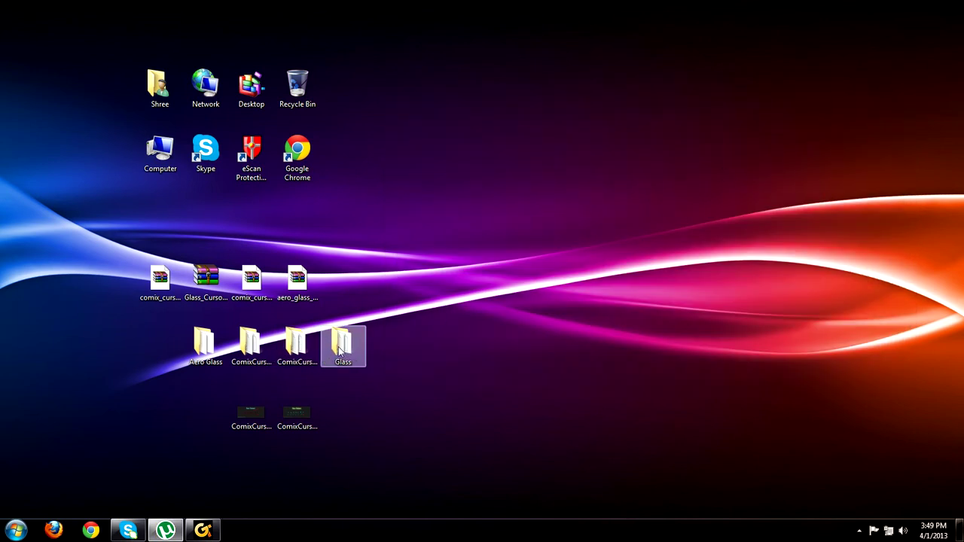
Install the Glass cursor scheme via AutoSetup, then close Mouse Properties and the Glass folder
{"action": "double_click", "coordinate": [338, 347]}
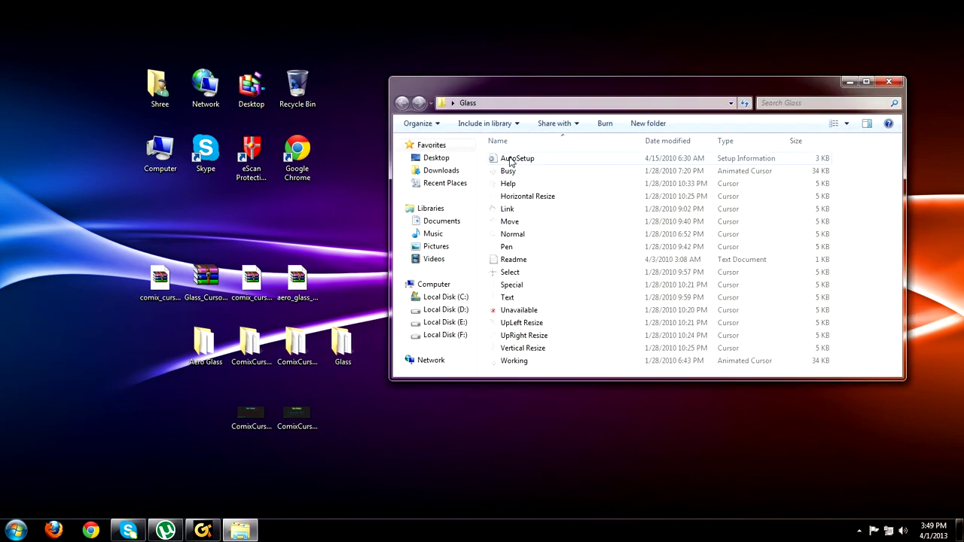
{"action": "right_click", "coordinate": [510, 161]}
{"action": "left_click", "coordinate": [528, 180]}
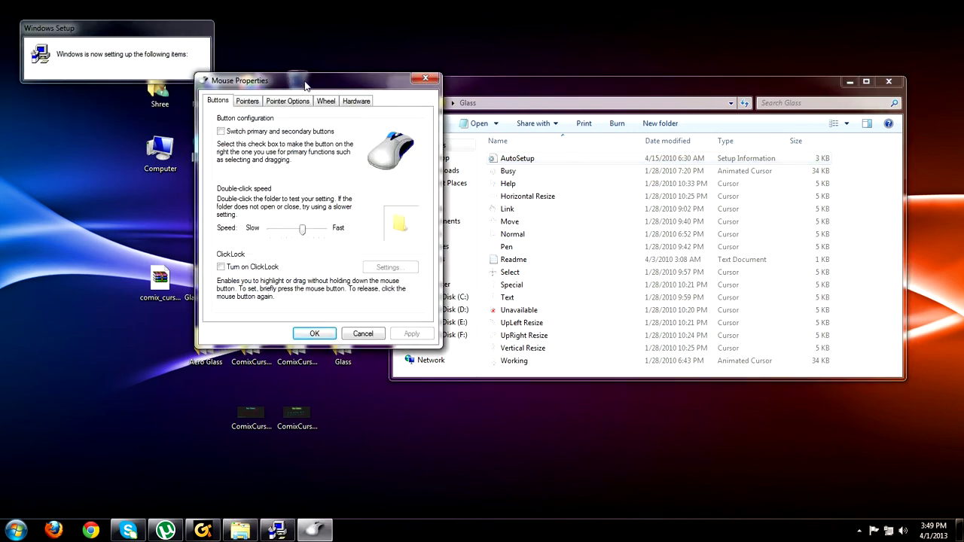
{"action": "left_click", "coordinate": [427, 79]}
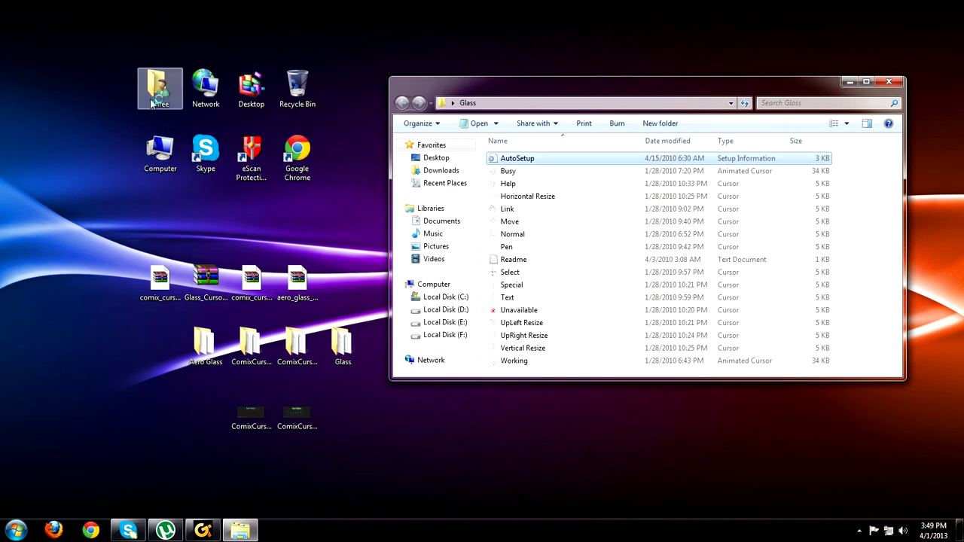
{"action": "left_click", "coordinate": [889, 83]}
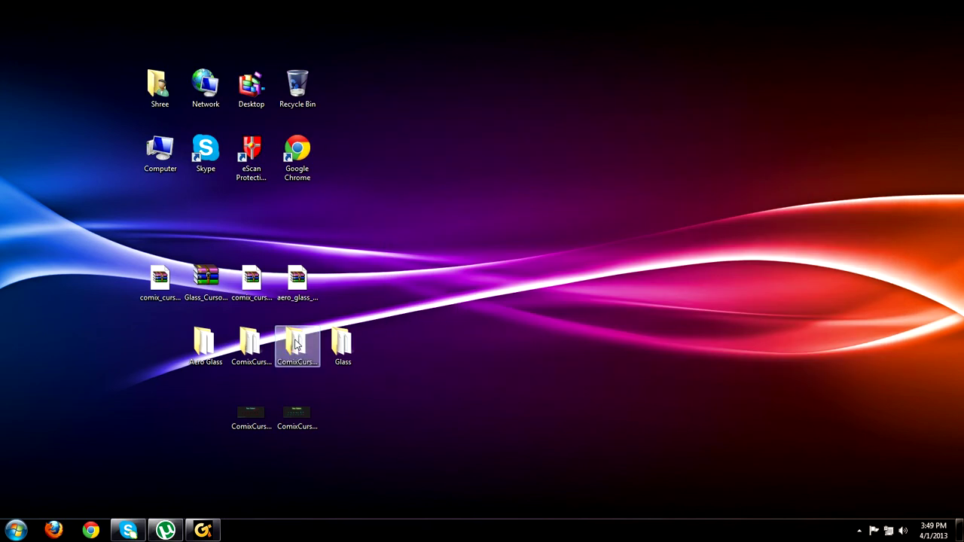
Install the ComixCursors_Blue set from its Install setup file and close its folder
{"action": "double_click", "coordinate": [296, 344]}
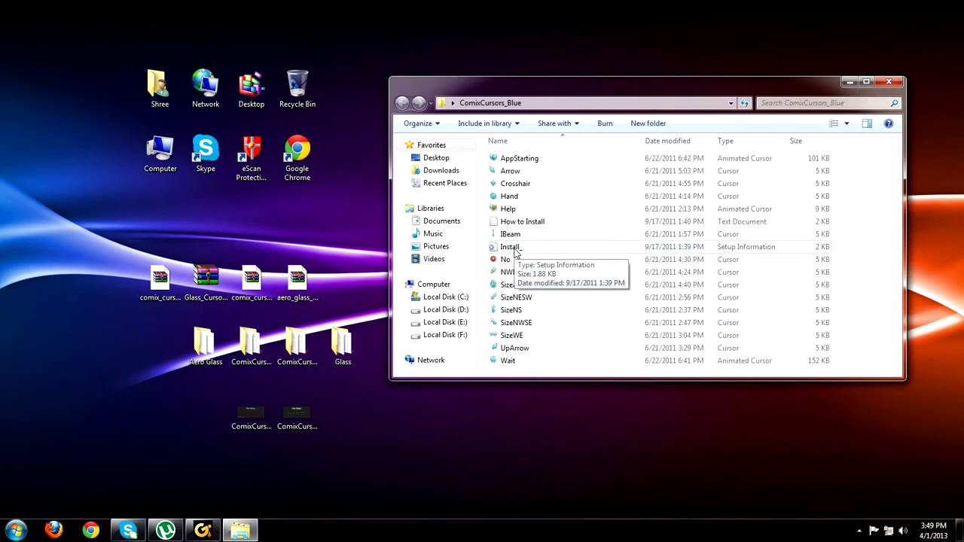
{"action": "right_click", "coordinate": [514, 251]}
{"action": "left_click", "coordinate": [546, 269]}
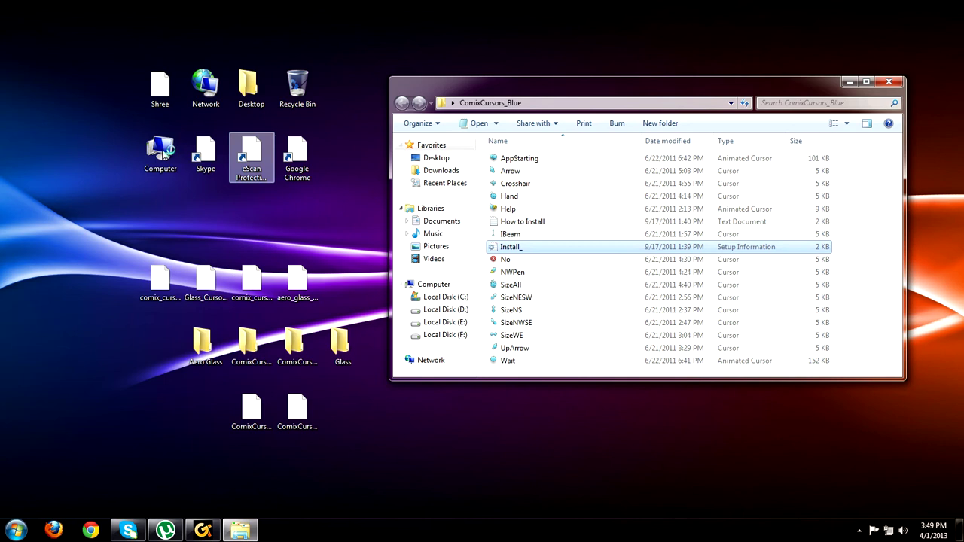
{"action": "left_click", "coordinate": [890, 81]}
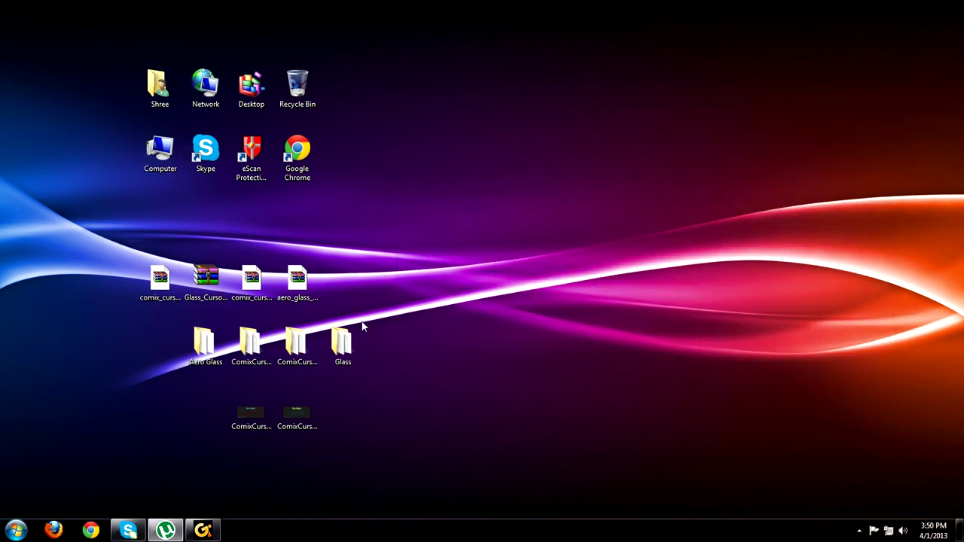
Install the ComixCursors_Black_and_Red set from its Install setup file and close its folder
{"action": "double_click", "coordinate": [251, 345]}
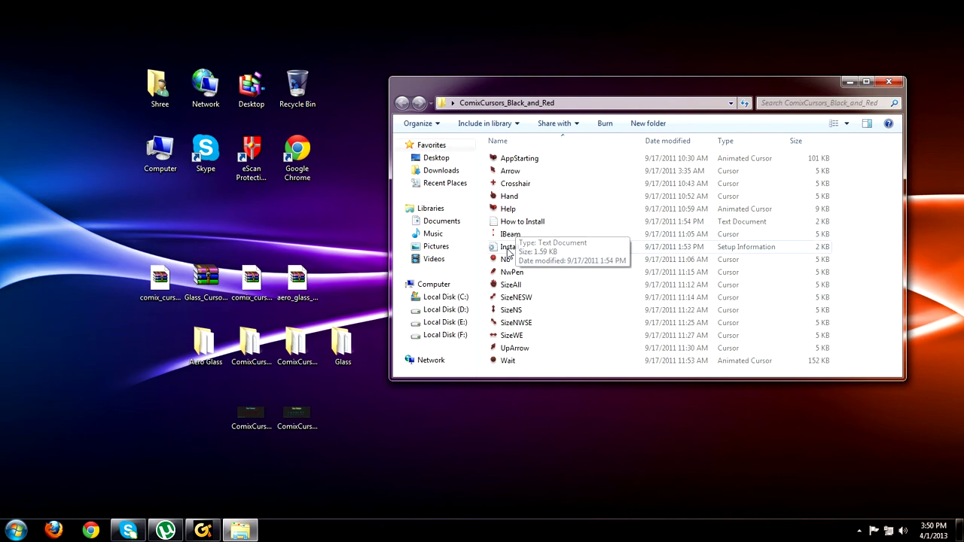
{"action": "right_click", "coordinate": [509, 254]}
{"action": "left_click", "coordinate": [521, 268]}
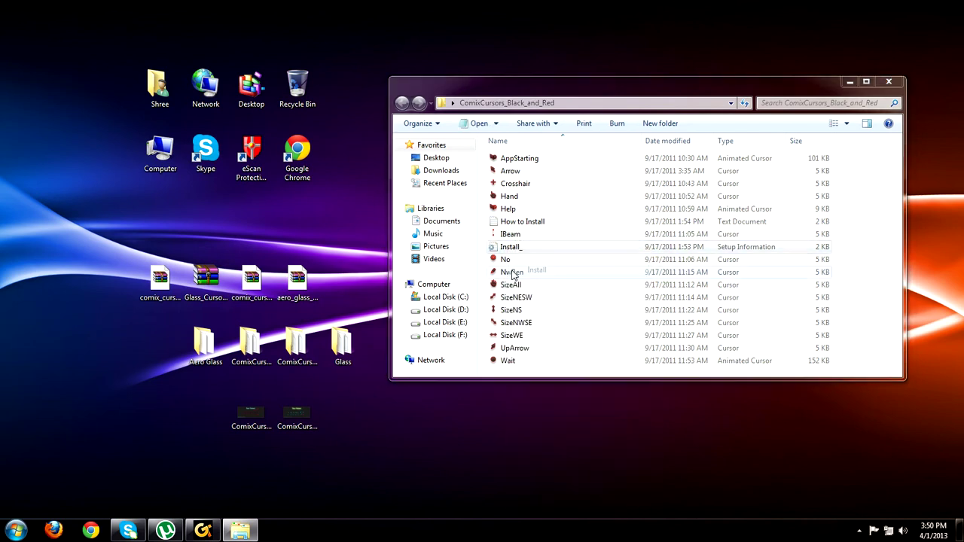
{"action": "left_click", "coordinate": [891, 83]}
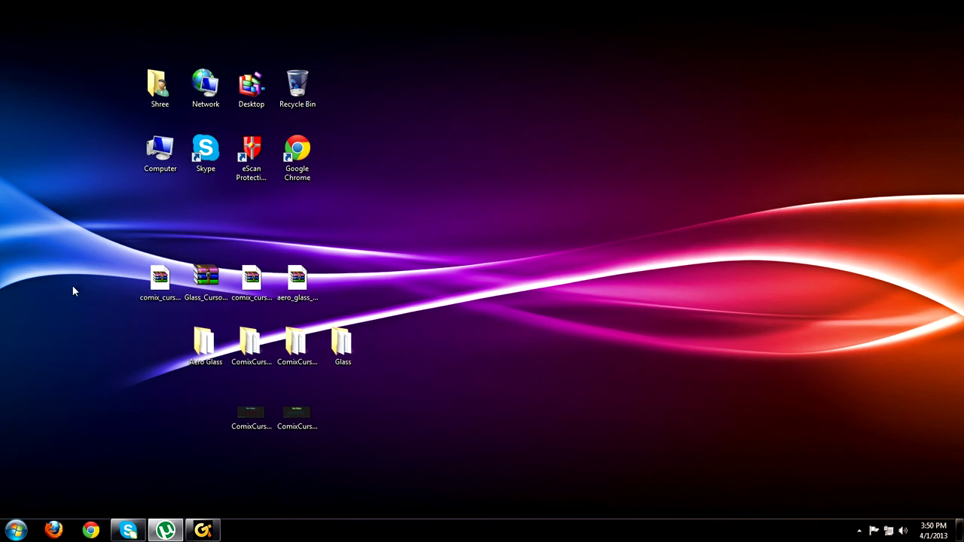
Open Aero Glass, select and copy all ten AeroGlass cursor files, then close the folder
{"action": "mouse_move", "coordinate": [73, 296]}
{"action": "left_mouse_down"}
{"action": "mouse_move", "coordinate": [356, 264]}
{"action": "mouse_move", "coordinate": [83, 292]}
{"action": "left_mouse_up"}
{"action": "double_click", "coordinate": [195, 348]}
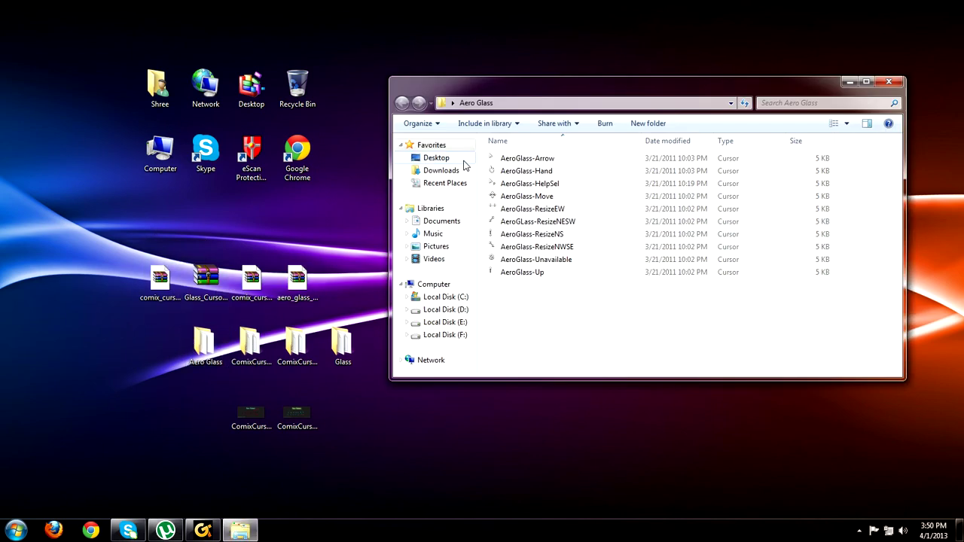
{"action": "left_click_drag", "start_coordinate": [527, 332], "coordinate": [533, 140]}
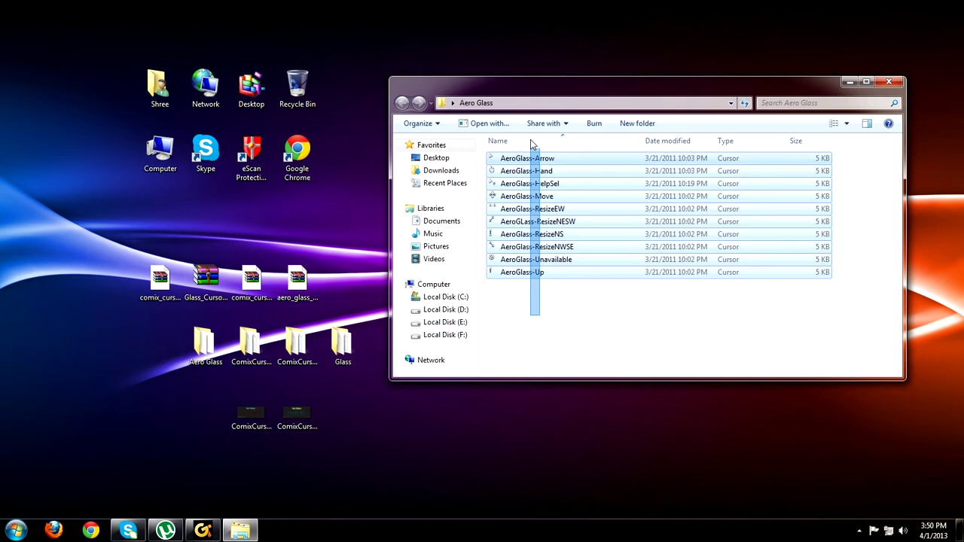
{"action": "left_click", "coordinate": [605, 314]}
{"action": "left_click_drag", "start_coordinate": [559, 302], "coordinate": [522, 152]}
{"action": "left_click", "coordinate": [577, 329]}
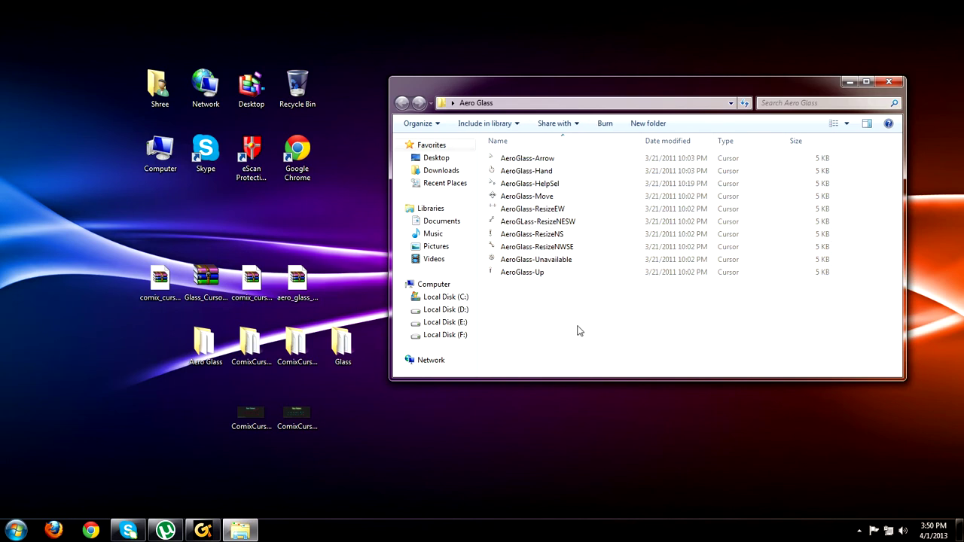
{"action": "left_click_drag", "start_coordinate": [558, 335], "coordinate": [521, 147]}
{"action": "right_click", "coordinate": [533, 223]}
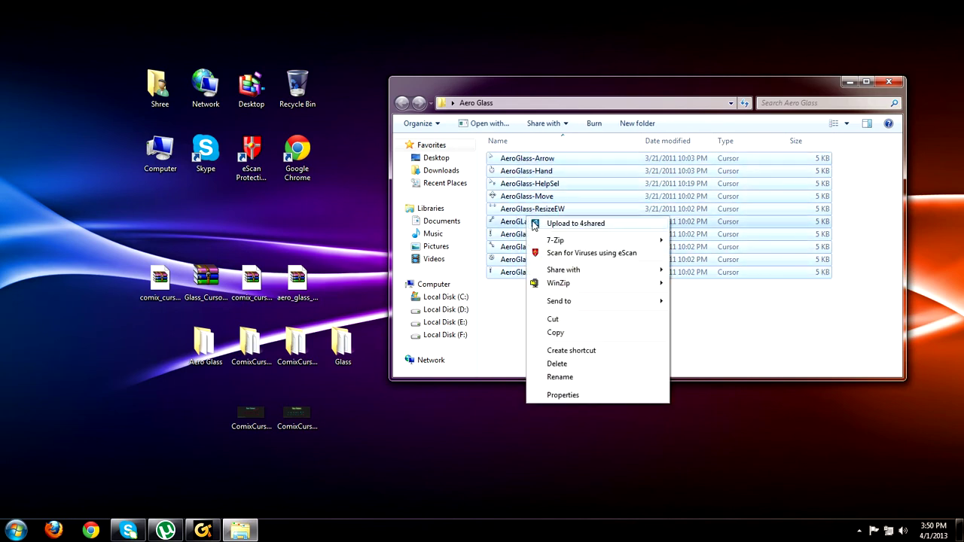
{"action": "left_click", "coordinate": [555, 333]}
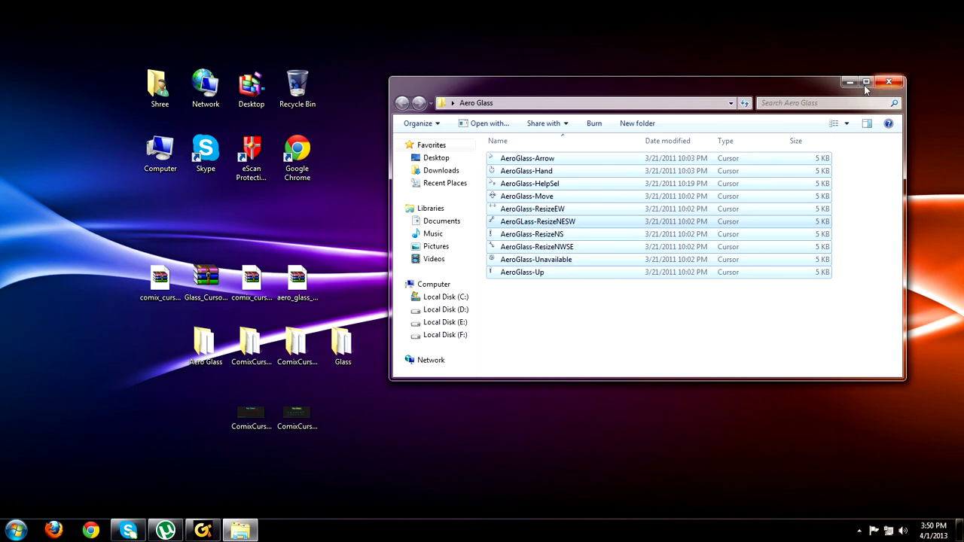
{"action": "left_click", "coordinate": [889, 81]}
Go to C:\Windows\Cursors, paste the AeroGlass cursors and replace AeroGlass-ResizeNS
{"action": "double_click", "coordinate": [174, 156]}
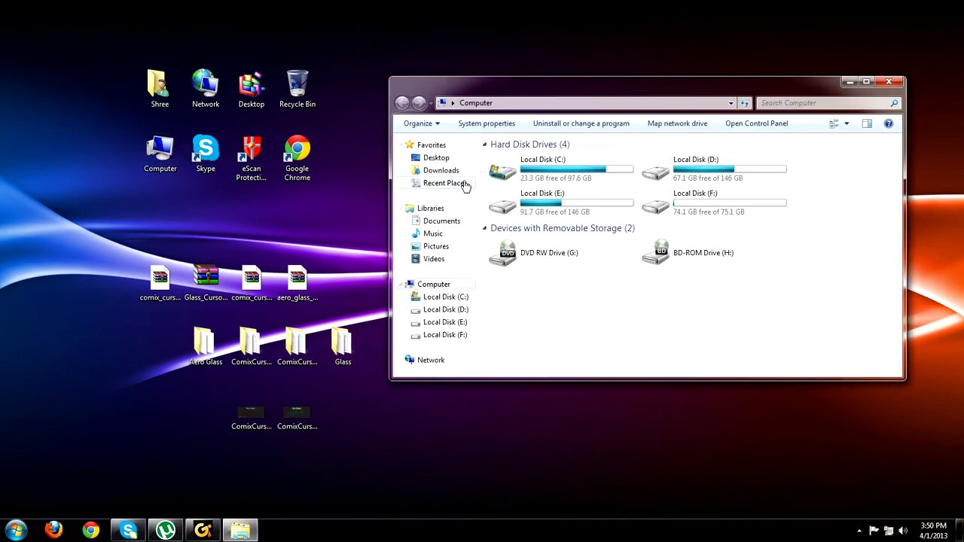
{"action": "double_click", "coordinate": [600, 181]}
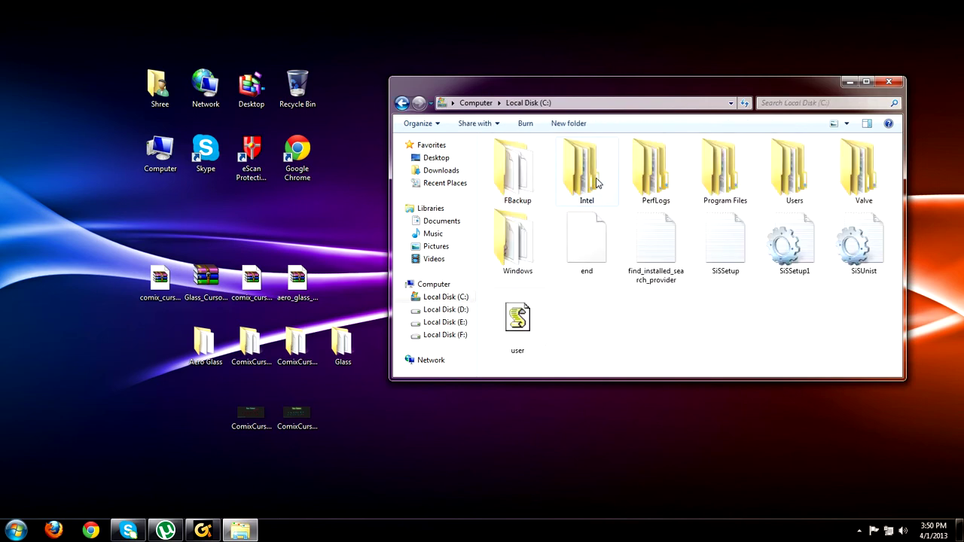
{"action": "double_click", "coordinate": [505, 256]}
{"action": "double_click", "coordinate": [517, 246]}
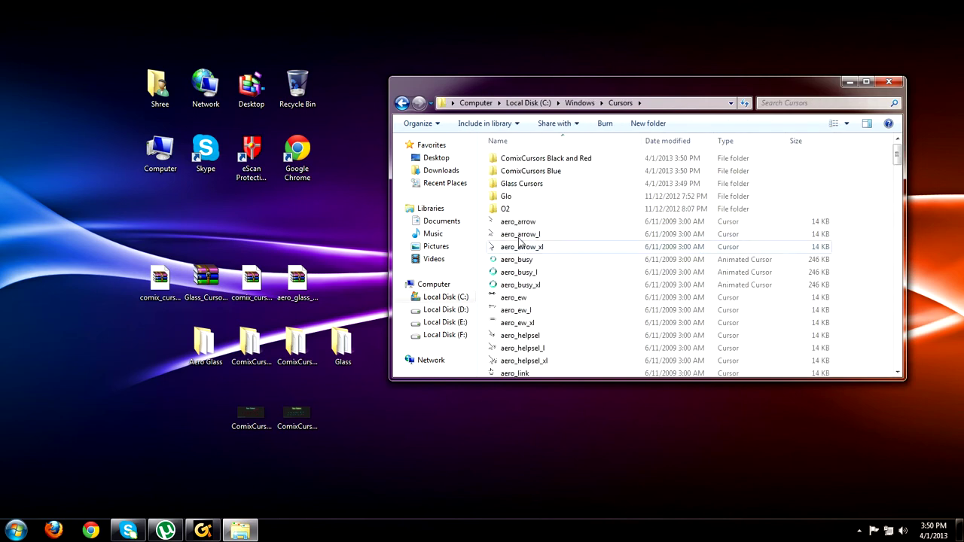
{"action": "right_click", "coordinate": [881, 214]}
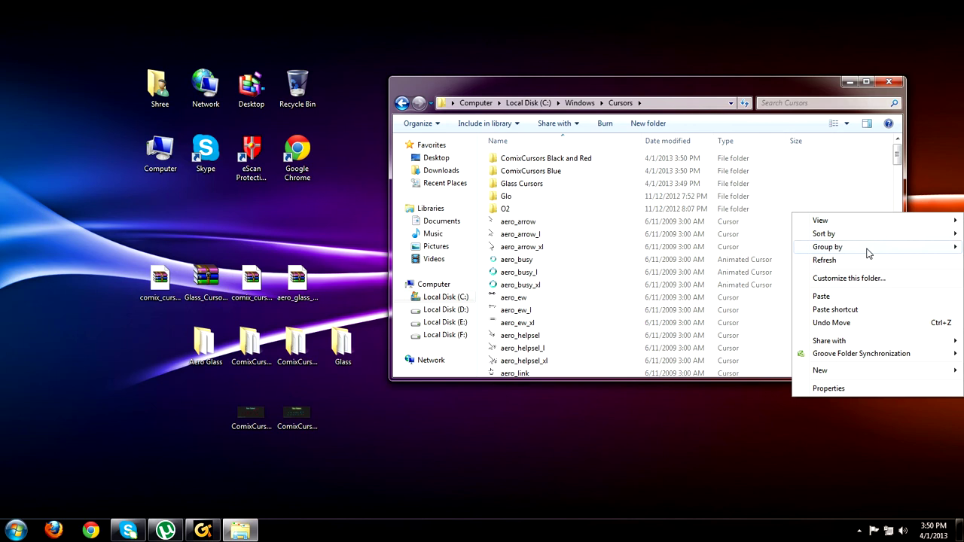
{"action": "left_click", "coordinate": [829, 296]}
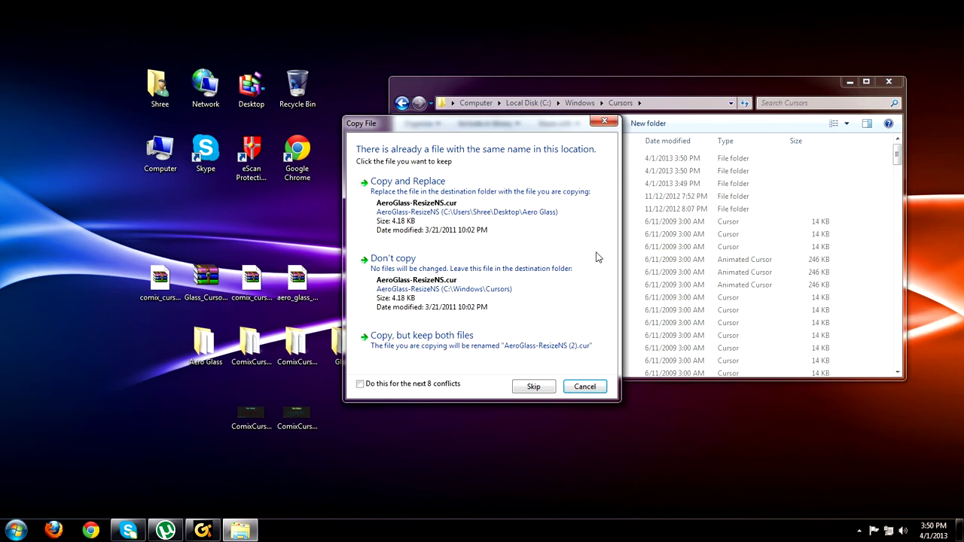
{"action": "left_click", "coordinate": [463, 204]}
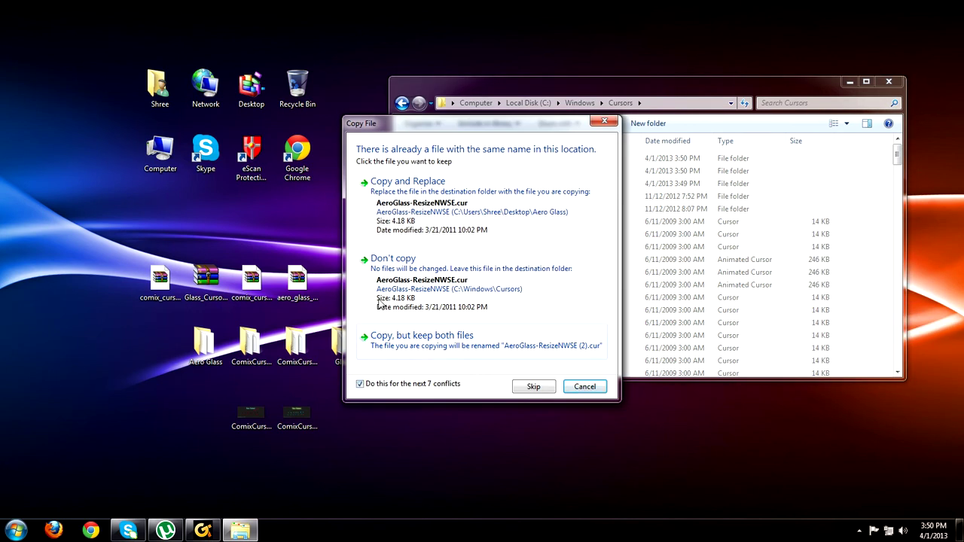
Replace all remaining conflicting cursor files and close the Cursors and Computer windows
{"action": "left_click", "coordinate": [382, 245]}
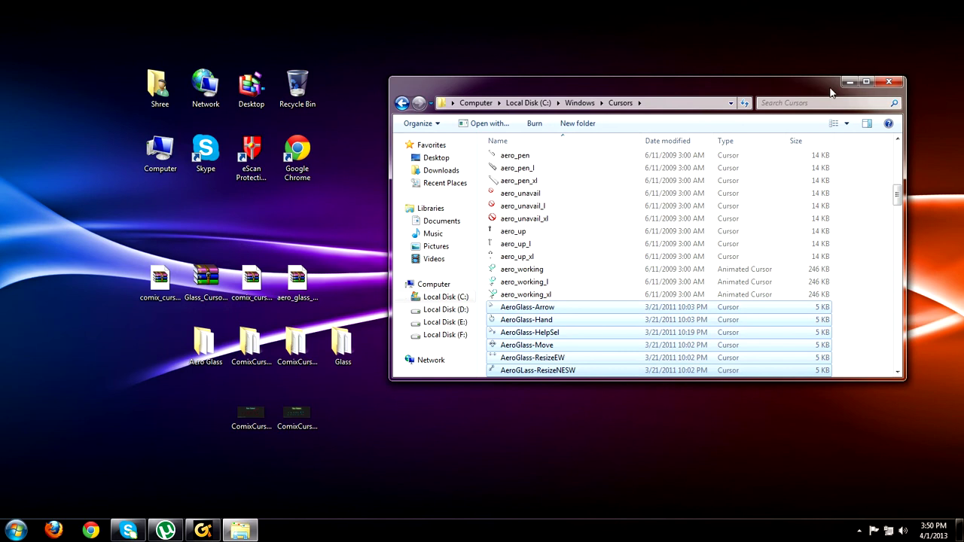
{"action": "left_click", "coordinate": [890, 81]}
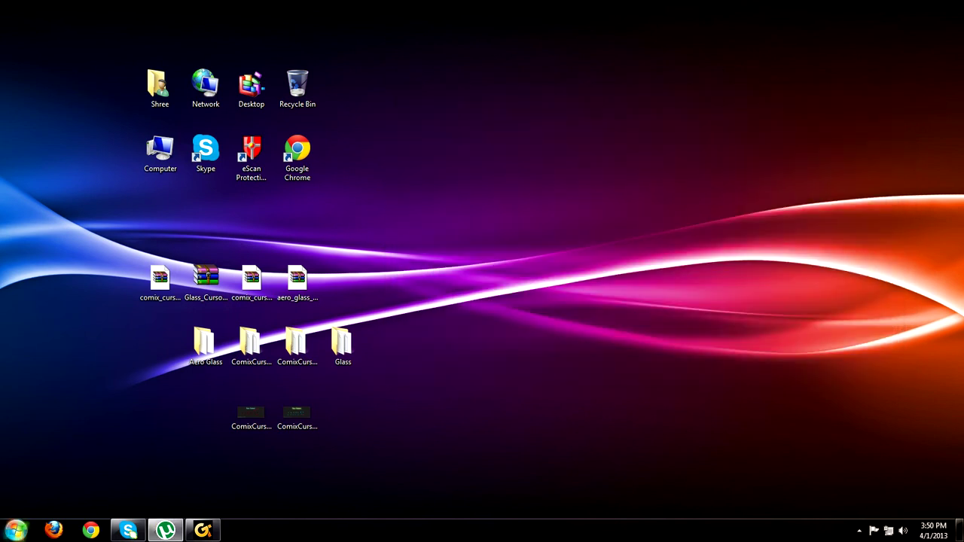
{"action": "left_click", "coordinate": [17, 530]}
{"action": "left_click", "coordinate": [182, 350]}
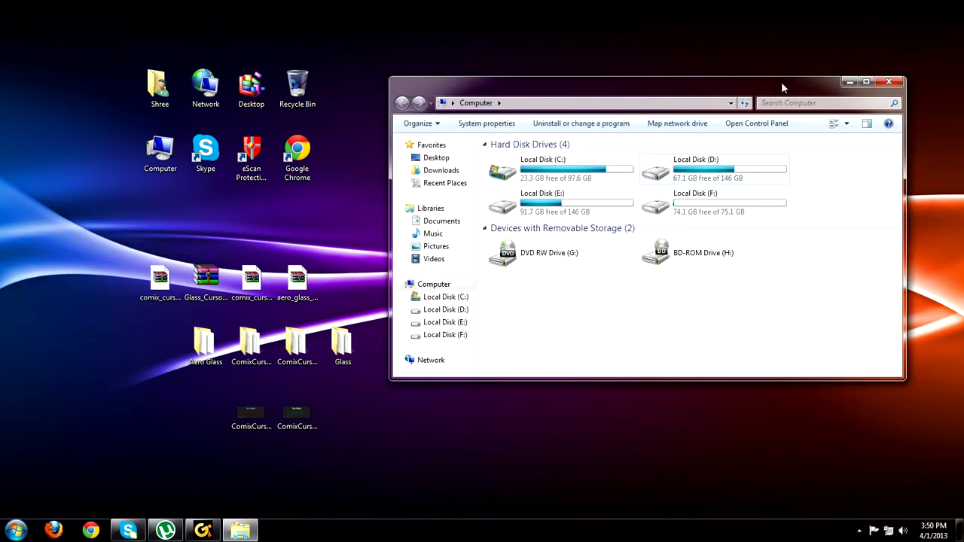
{"action": "left_click", "coordinate": [890, 81]}
Open Control Panel from the Start menu and search its settings for 'mouse'
{"action": "left_click", "coordinate": [2, 518]}
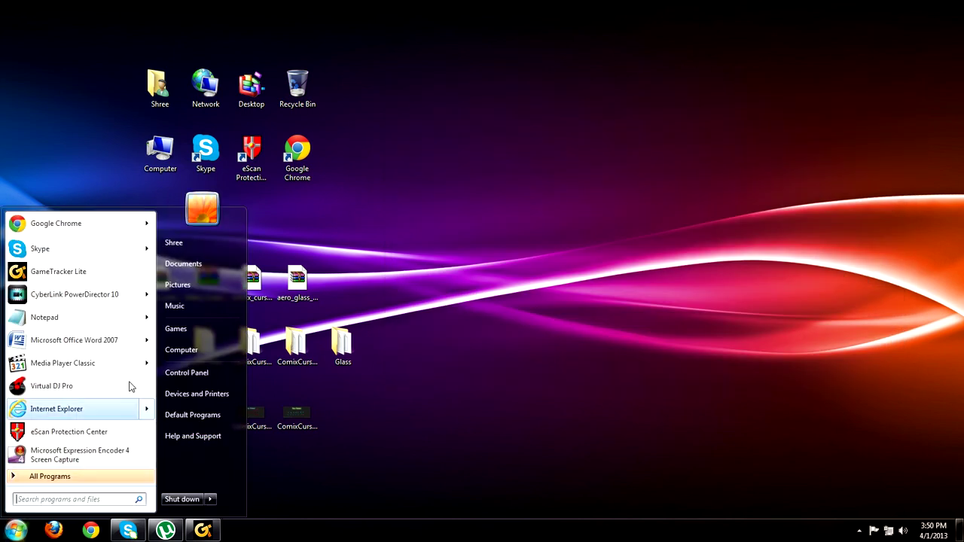
{"action": "left_click", "coordinate": [190, 377]}
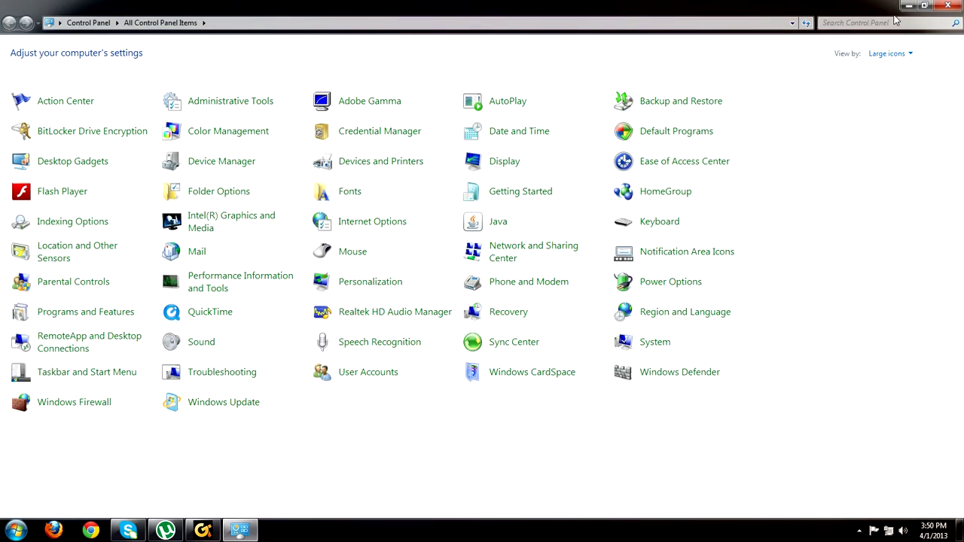
{"action": "left_click", "coordinate": [892, 22]}
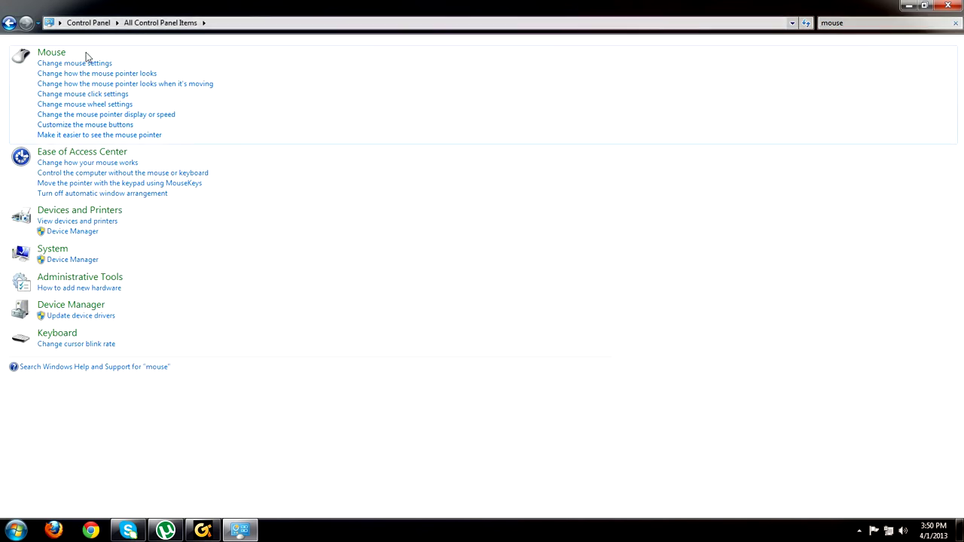
Open Mouse Properties, close Control Panel, and move the dialog to screen centre
{"action": "left_click", "coordinate": [47, 53]}
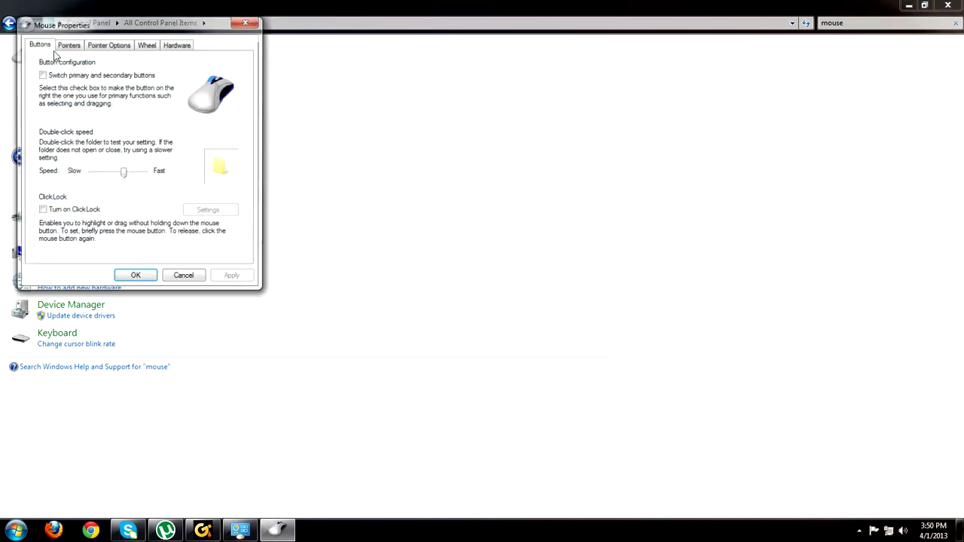
{"action": "left_click", "coordinate": [947, 5]}
{"action": "left_click_drag", "start_coordinate": [99, 27], "coordinate": [552, 103]}
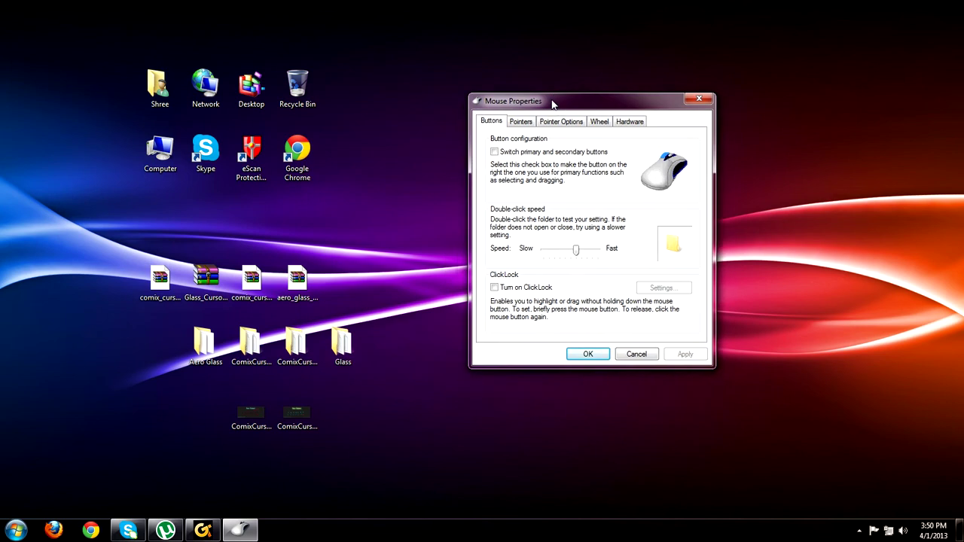
Apply the ComixCursors Black and Red pointer scheme, confirming the scheme replacement
{"action": "left_click", "coordinate": [525, 125]}
{"action": "left_click", "coordinate": [570, 153]}
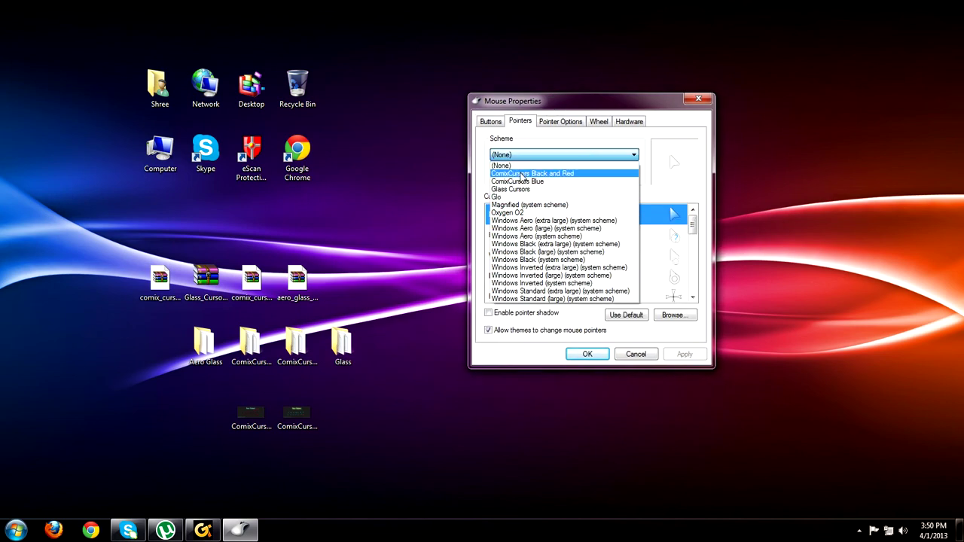
{"action": "left_click", "coordinate": [521, 174]}
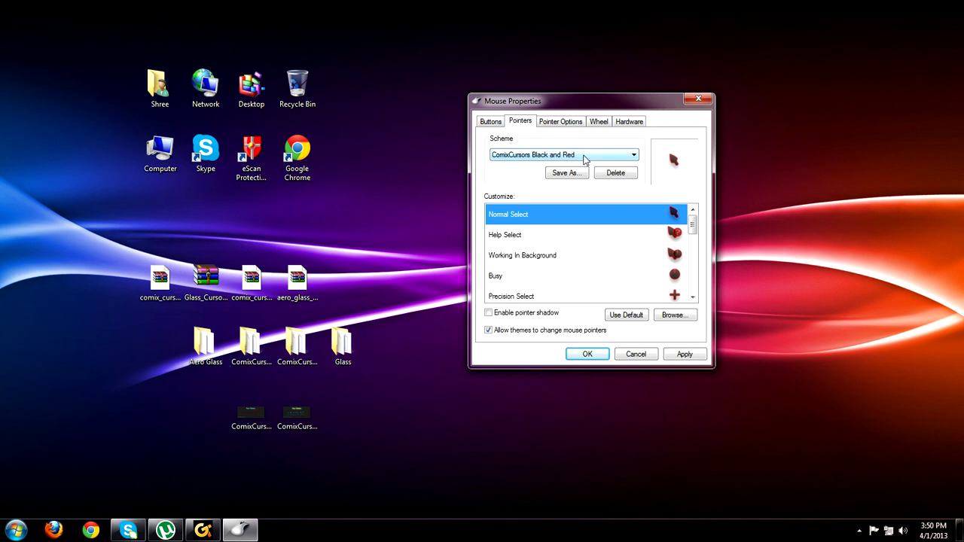
{"action": "left_click", "coordinate": [585, 155]}
{"action": "left_click", "coordinate": [558, 174]}
{"action": "left_click", "coordinate": [685, 355]}
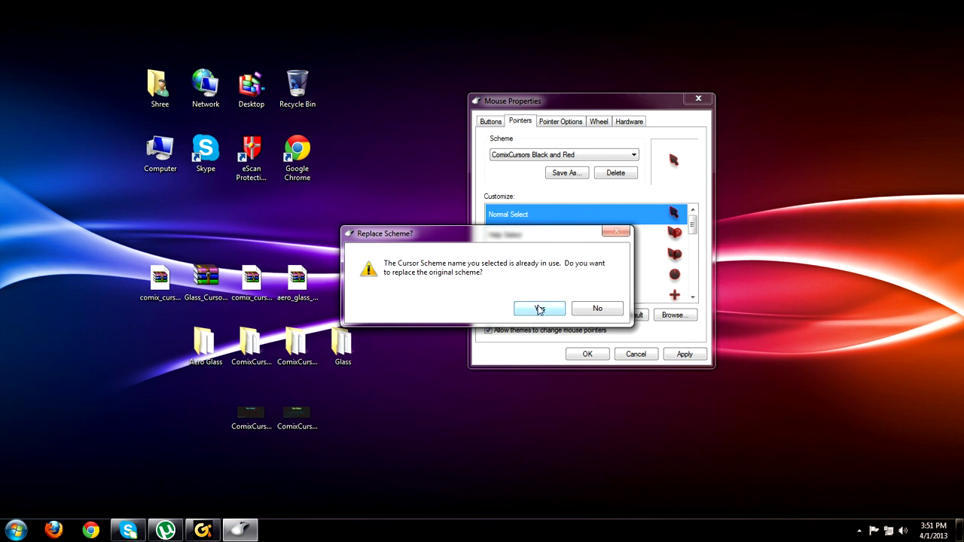
{"action": "left_click", "coordinate": [540, 309]}
Close Mouse Properties keeping the changes, then open Control Panel from the Start menu
{"action": "left_click", "coordinate": [605, 356]}
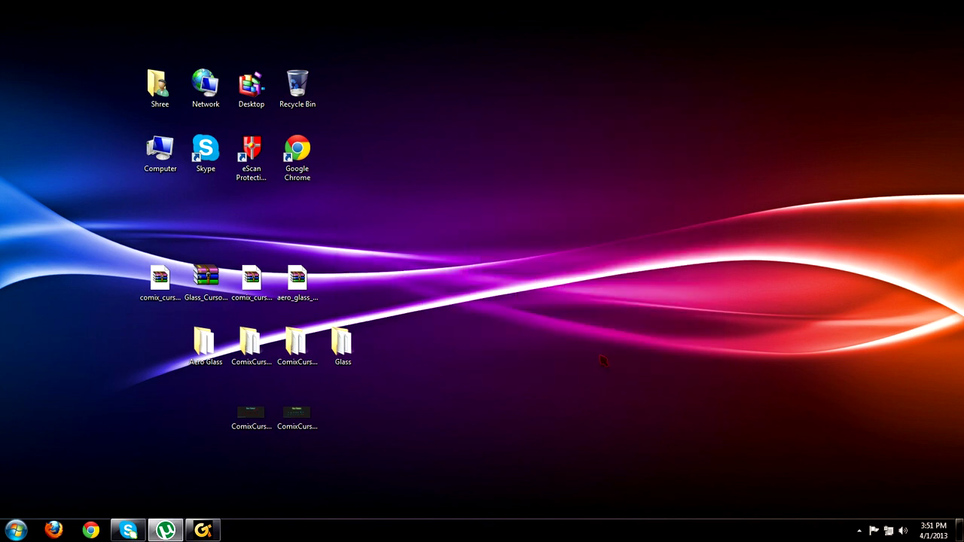
{"action": "left_click", "coordinate": [15, 529]}
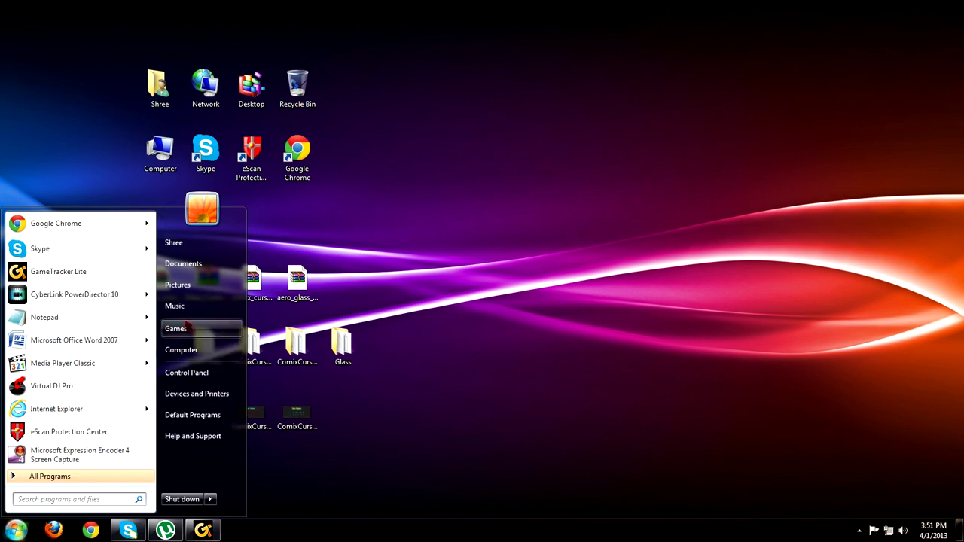
{"action": "left_click", "coordinate": [184, 375]}
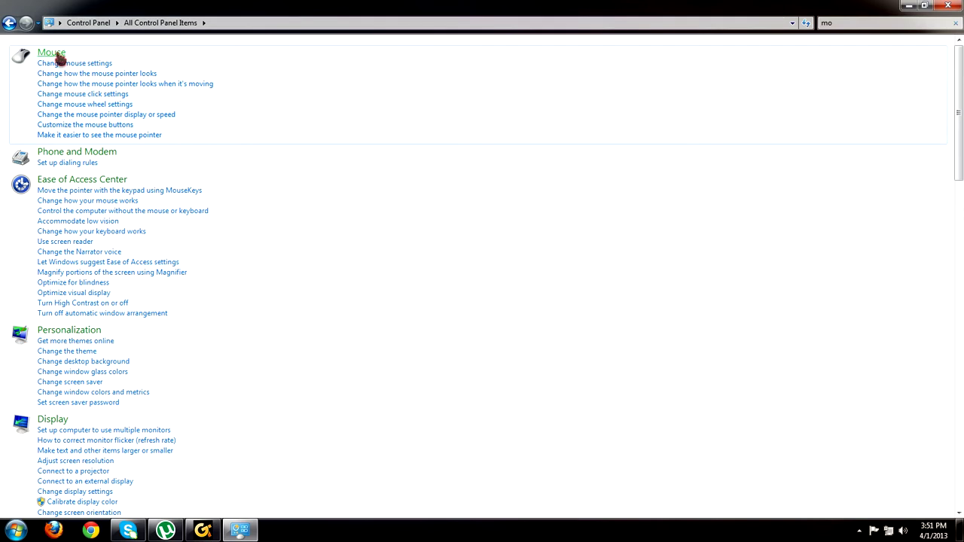
Reopen Mouse Properties on the Pointers tab, centred over the desktop, with the Scheme list open
{"action": "left_click", "coordinate": [59, 57]}
{"action": "left_click", "coordinate": [85, 59]}
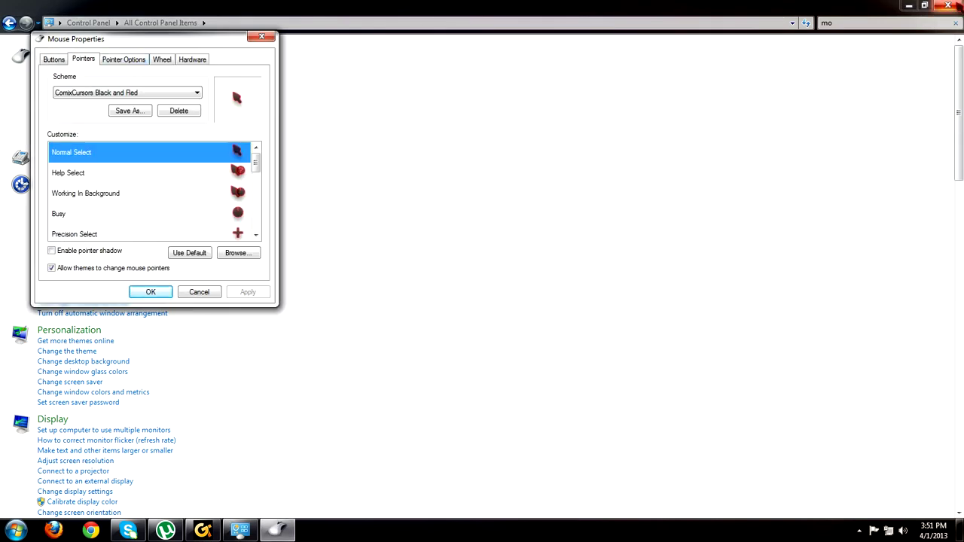
{"action": "left_click", "coordinate": [948, 5]}
{"action": "left_click_drag", "start_coordinate": [157, 38], "coordinate": [462, 81]}
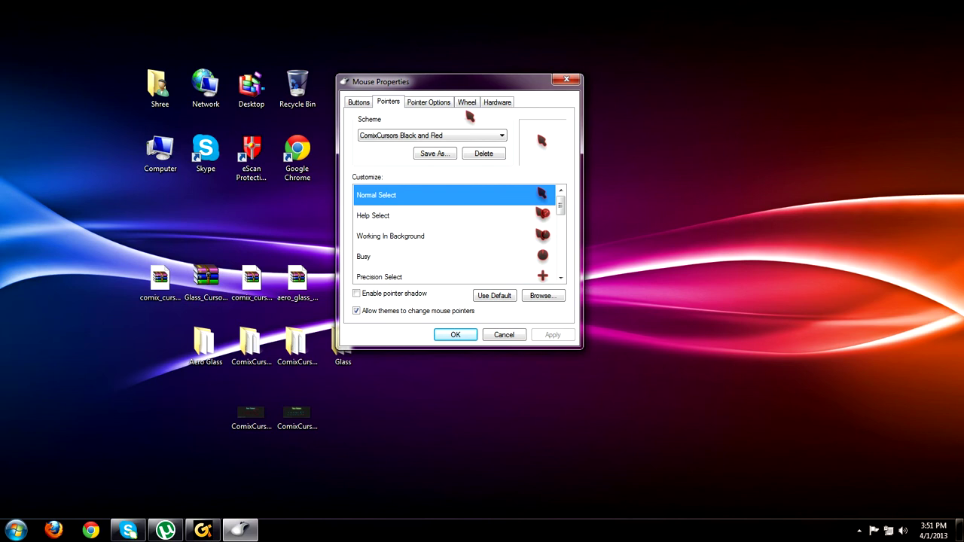
{"action": "left_click", "coordinate": [473, 135]}
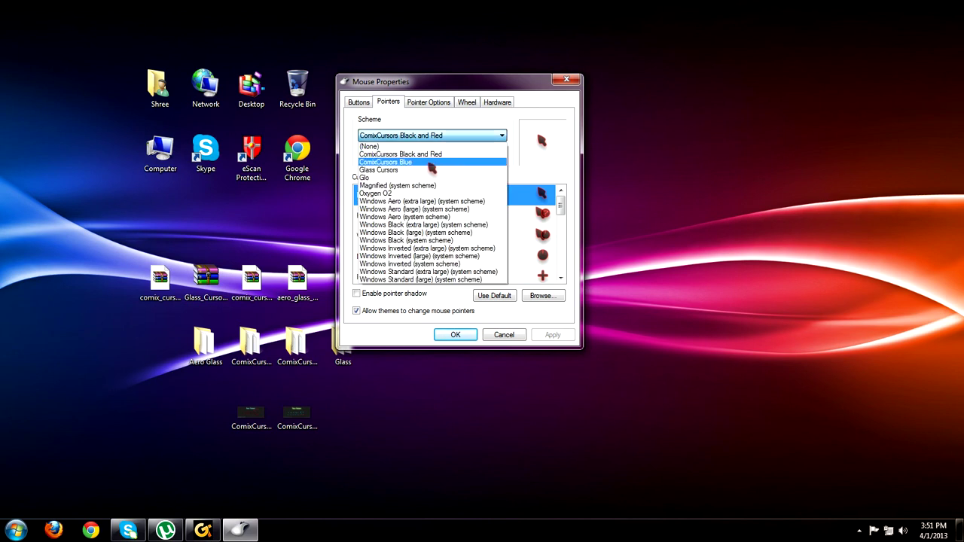
Apply the ComixCursors Blue pointer scheme, confirming the replacement
{"action": "left_click", "coordinate": [431, 163]}
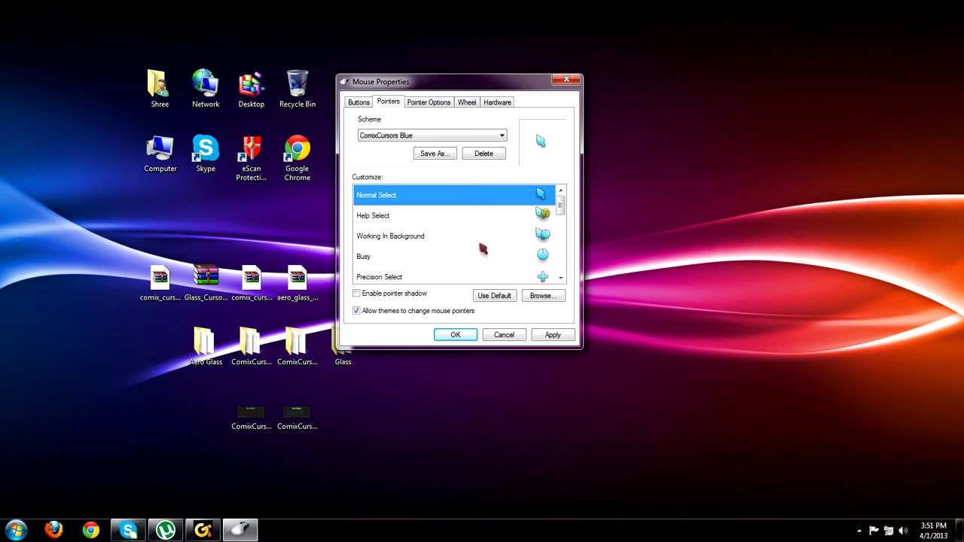
{"action": "left_click", "coordinate": [567, 334]}
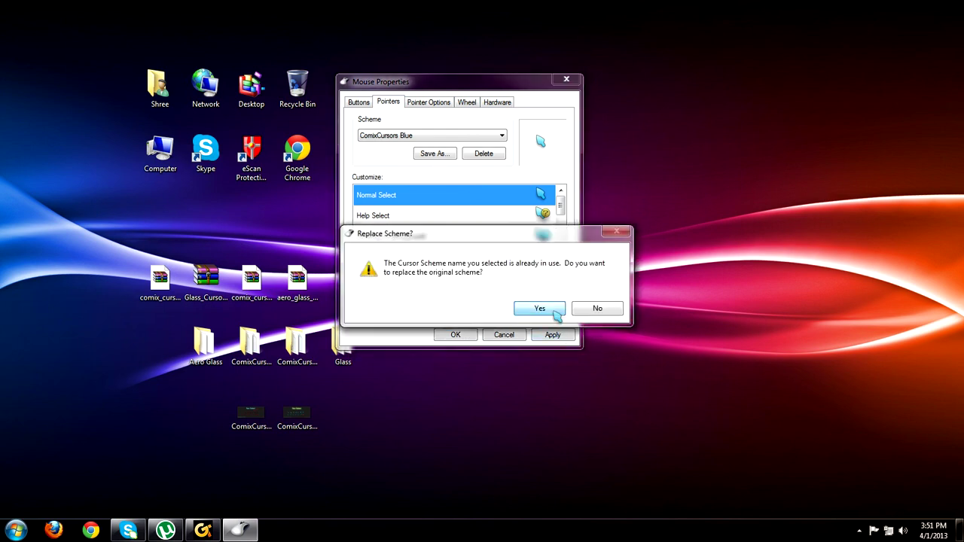
{"action": "left_click", "coordinate": [557, 314]}
Apply the Glass Cursors pointer scheme instead, confirming the replacement
{"action": "left_click", "coordinate": [476, 137]}
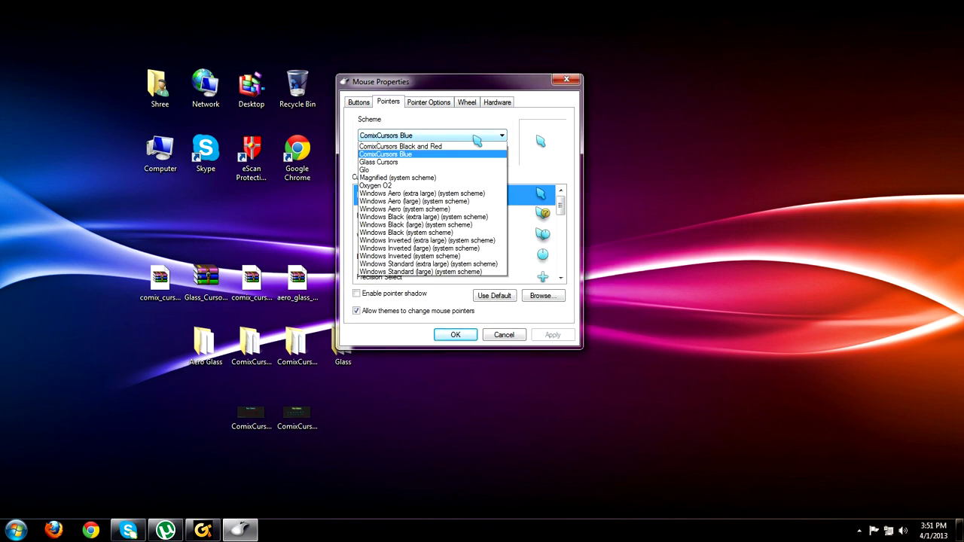
{"action": "left_click", "coordinate": [452, 171]}
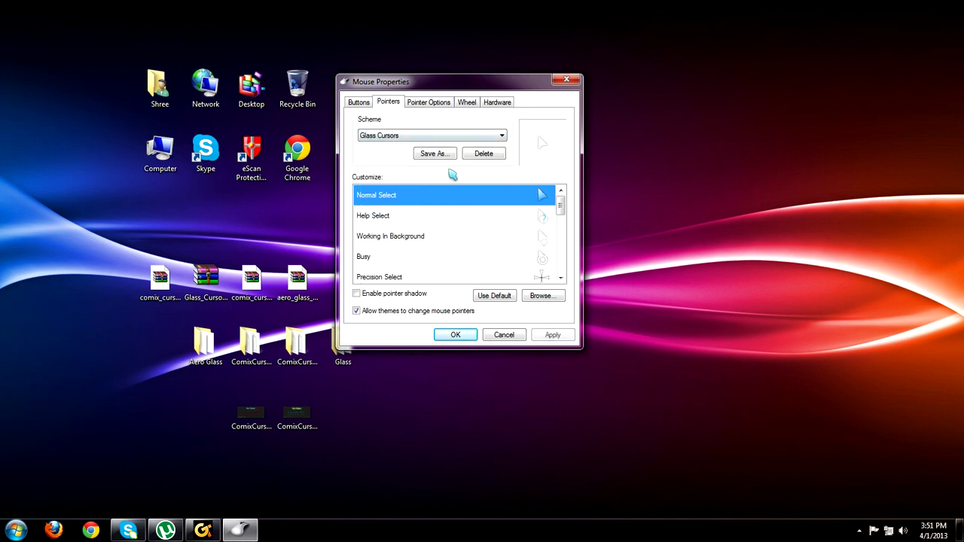
{"action": "left_click", "coordinate": [553, 335]}
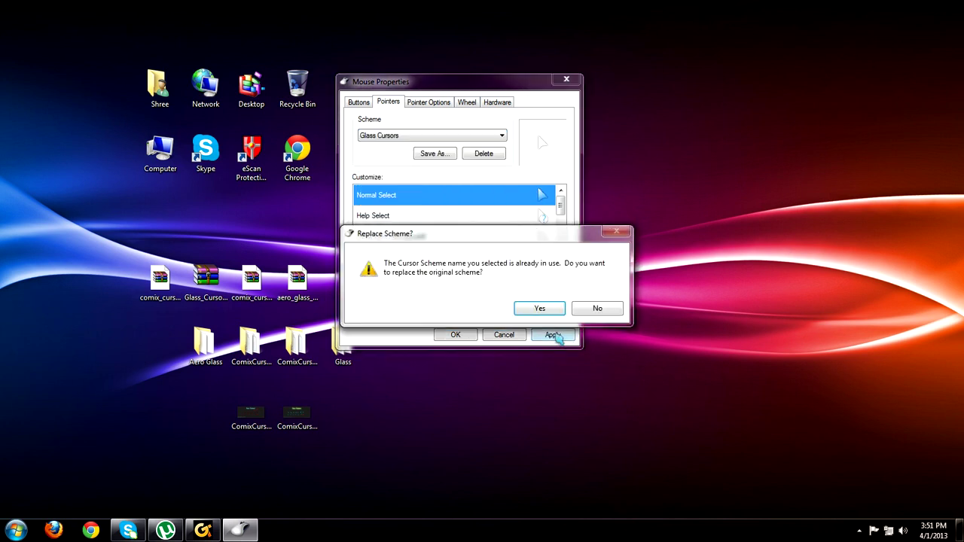
{"action": "left_click", "coordinate": [544, 309]}
{"action": "left_click", "coordinate": [501, 137]}
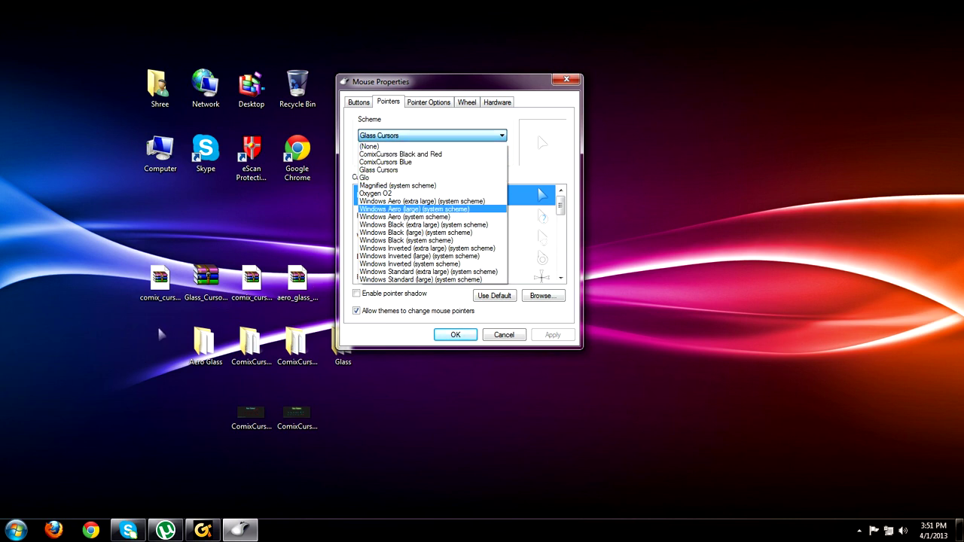
{"action": "left_click", "coordinate": [435, 322]}
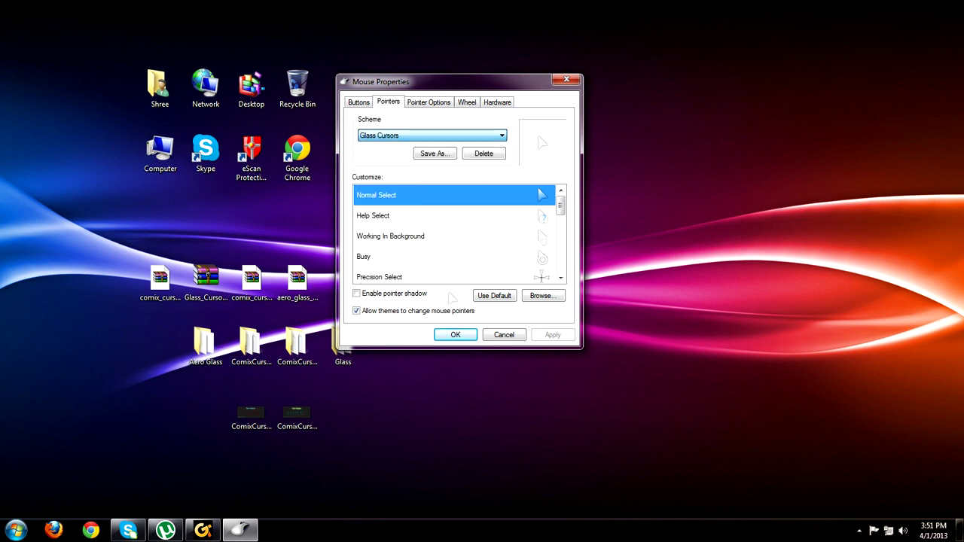
Set Glass Cursors' Normal Select pointer to AeroGlass-Arrow and apply the updated scheme
{"action": "left_click", "coordinate": [554, 298]}
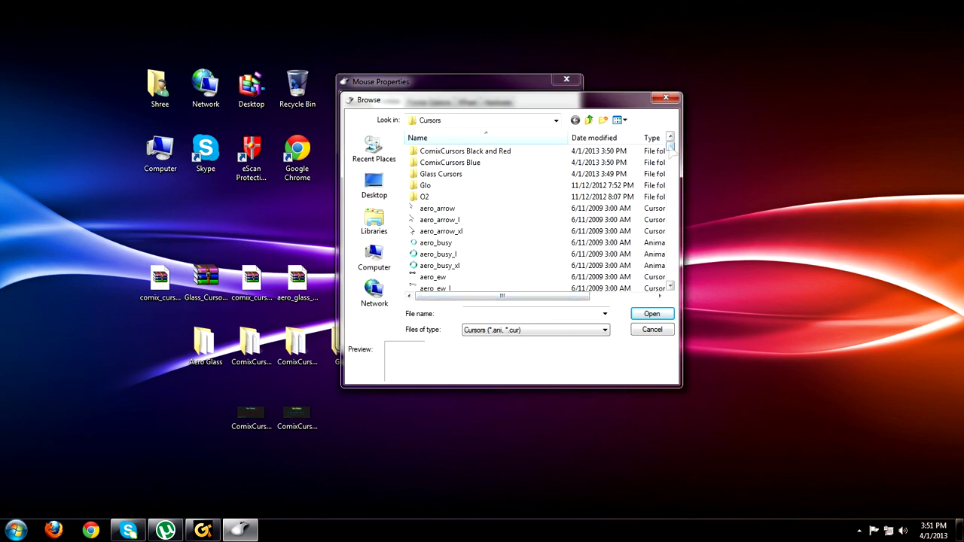
{"action": "scroll", "coordinate": [670, 148], "scroll_direction": "down", "scroll_amount": 3}
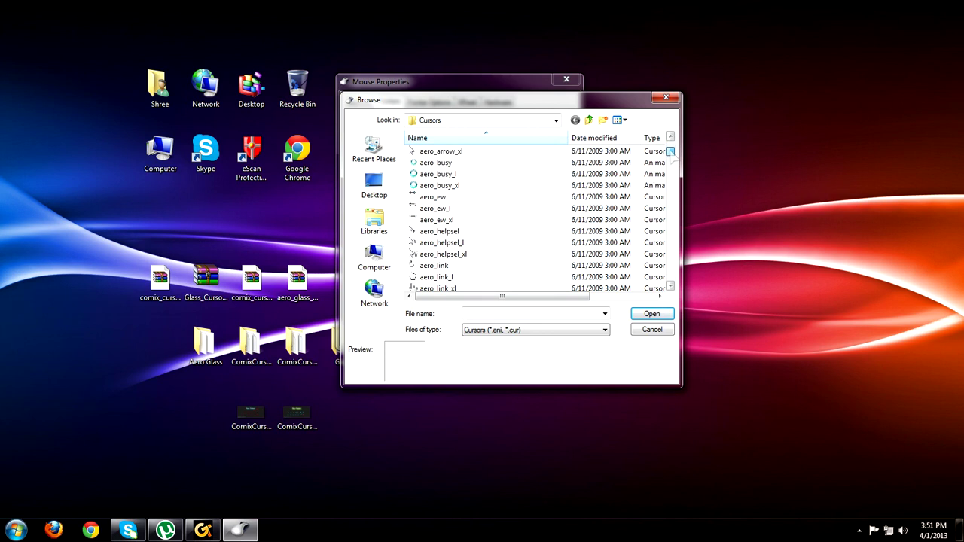
{"action": "scroll", "coordinate": [669, 151], "scroll_direction": "up", "scroll_amount": 1}
{"action": "left_click_drag", "start_coordinate": [670, 151], "coordinate": [671, 177]}
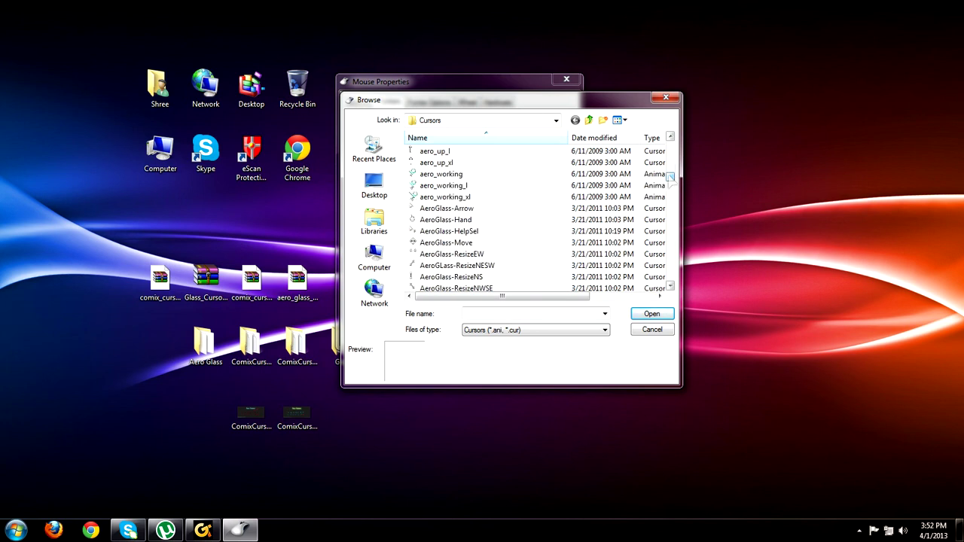
{"action": "left_click", "coordinate": [456, 209]}
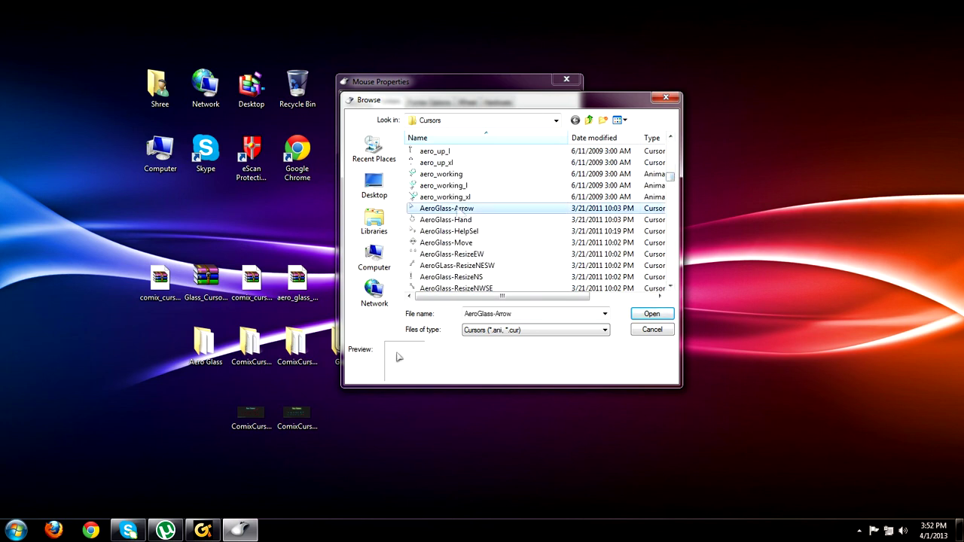
{"action": "left_click", "coordinate": [657, 314]}
{"action": "left_click", "coordinate": [553, 335]}
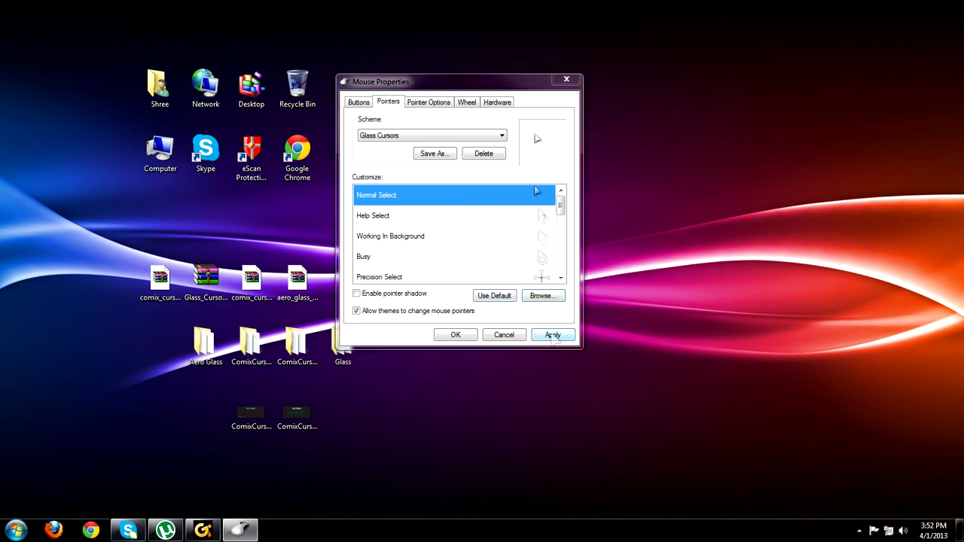
{"action": "left_click", "coordinate": [539, 310]}
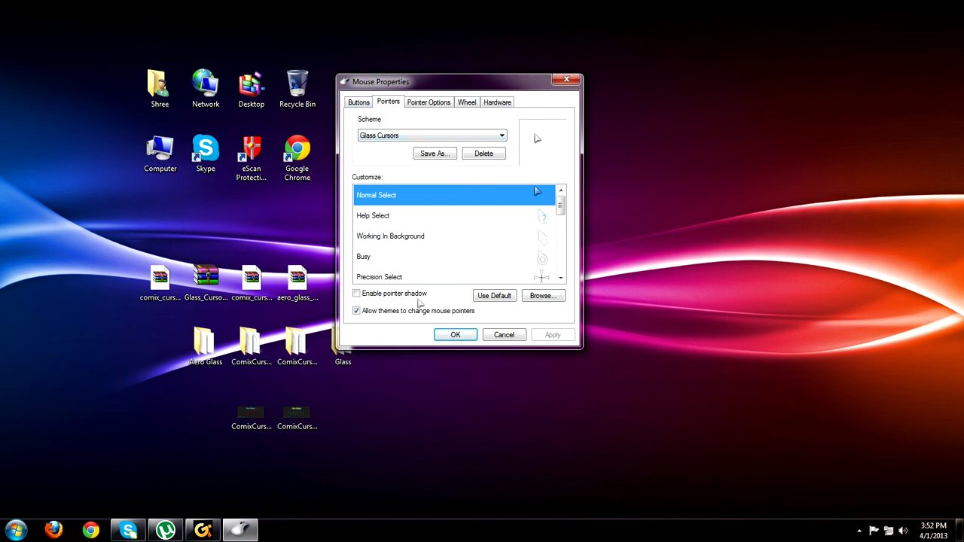
Apply the ComixCursors Black and Red scheme and close Mouse Properties
{"action": "left_click", "coordinate": [482, 137]}
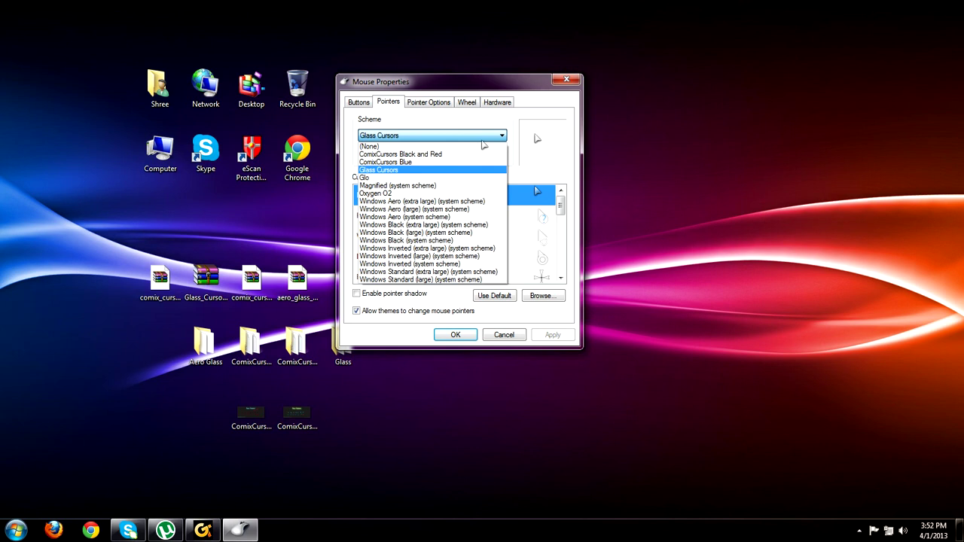
{"action": "left_click", "coordinate": [468, 155]}
{"action": "left_click", "coordinate": [535, 338]}
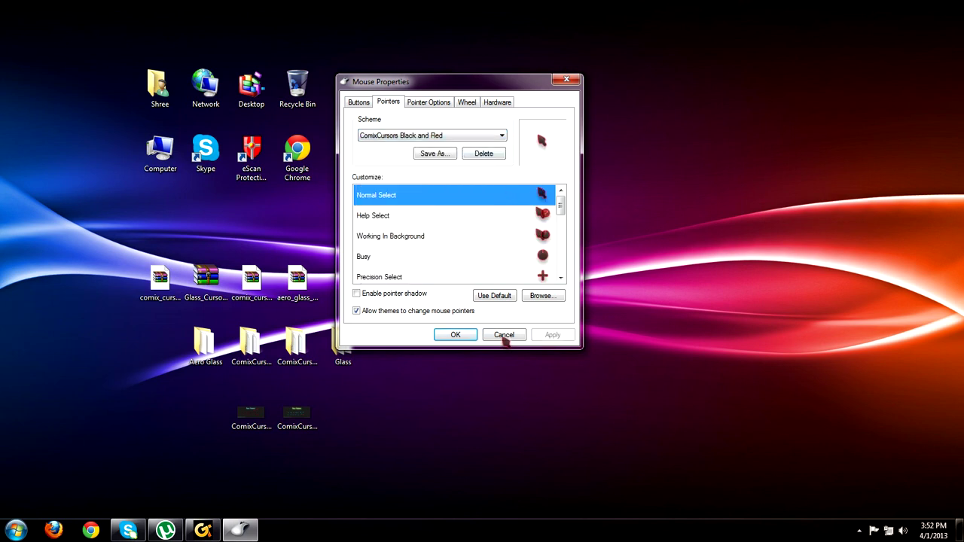
{"action": "left_click", "coordinate": [455, 335]}
{"action": "left_click_drag", "start_coordinate": [45, 211], "coordinate": [462, 415]}
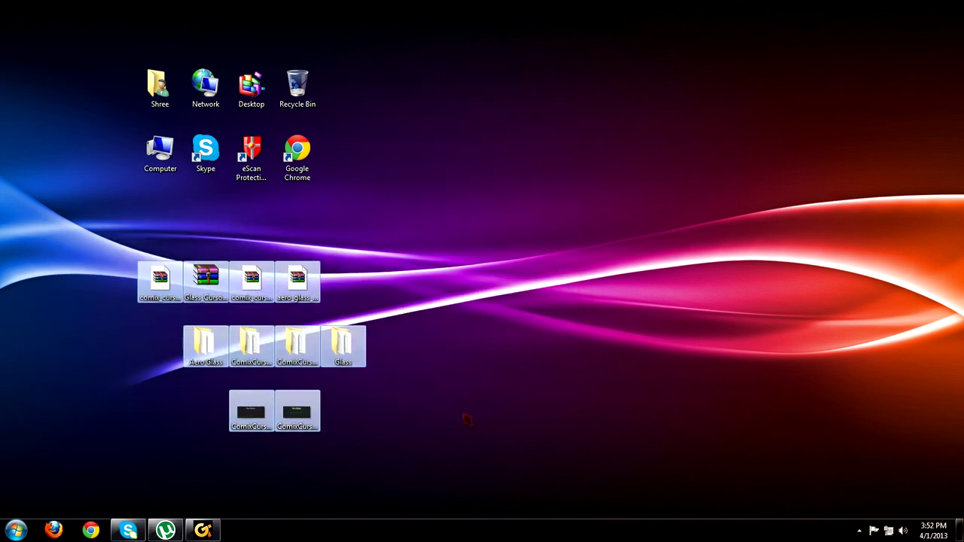
{"action": "left_click_drag", "start_coordinate": [3, 197], "coordinate": [390, 431]}
{"action": "left_click_drag", "start_coordinate": [52, 231], "coordinate": [482, 437]}
{"action": "left_click", "coordinate": [145, 324]}
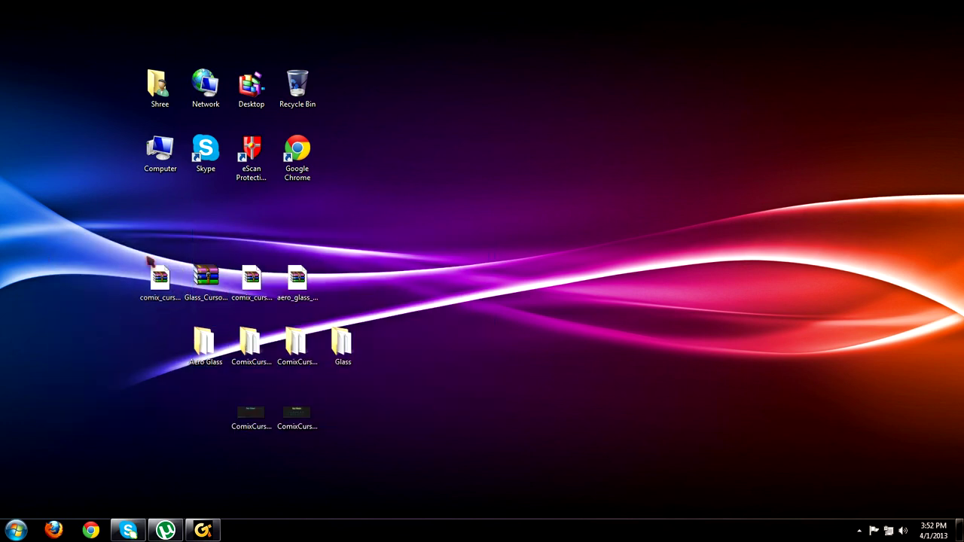
{"action": "left_click_drag", "start_coordinate": [58, 159], "coordinate": [461, 449]}
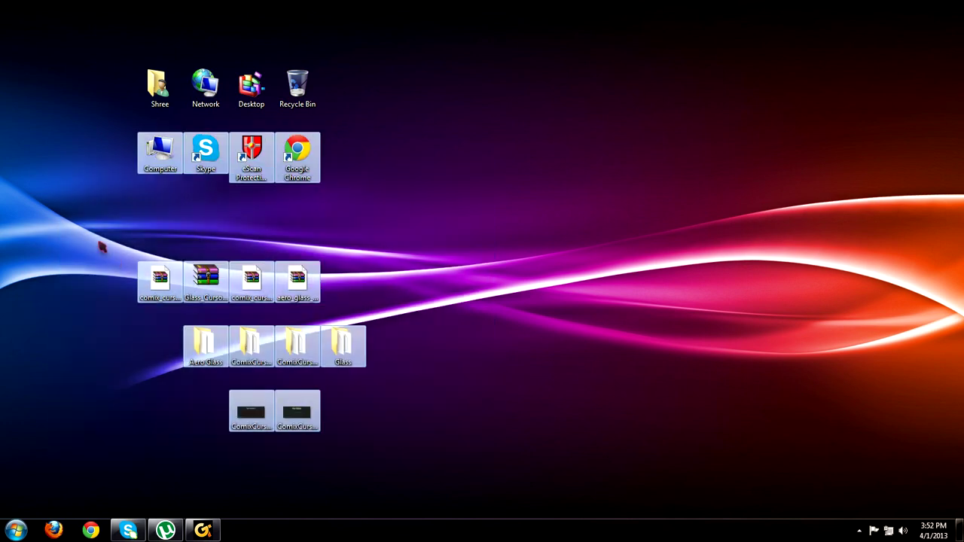
{"action": "left_click_drag", "start_coordinate": [104, 249], "coordinate": [474, 455]}
{"action": "left_click_drag", "start_coordinate": [71, 232], "coordinate": [523, 464]}
{"action": "left_click_drag", "start_coordinate": [229, 316], "coordinate": [226, 208]}
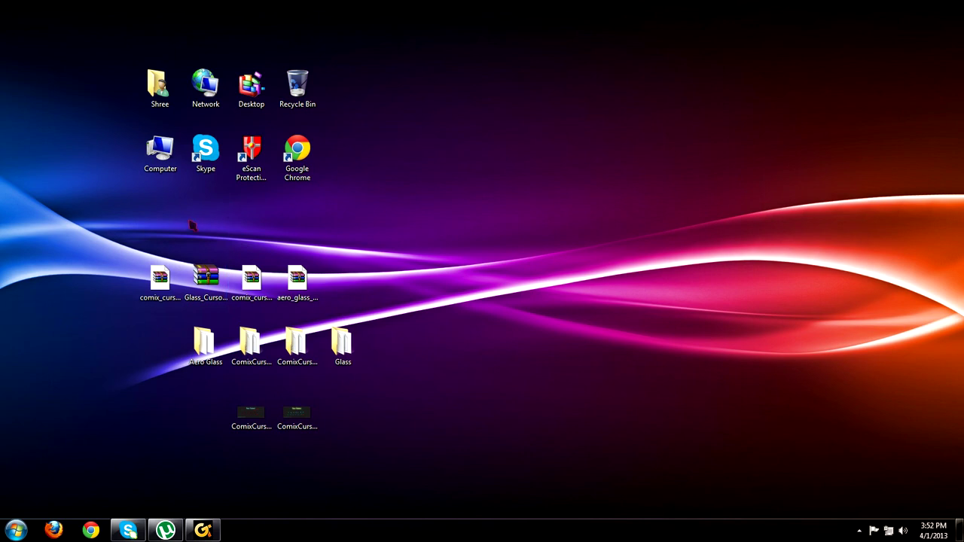
{"action": "left_click_drag", "start_coordinate": [86, 235], "coordinate": [449, 498]}
{"action": "left_click", "coordinate": [213, 322]}
{"action": "left_click_drag", "start_coordinate": [231, 311], "coordinate": [231, 223]}
{"action": "left_click_drag", "start_coordinate": [231, 310], "coordinate": [232, 226]}
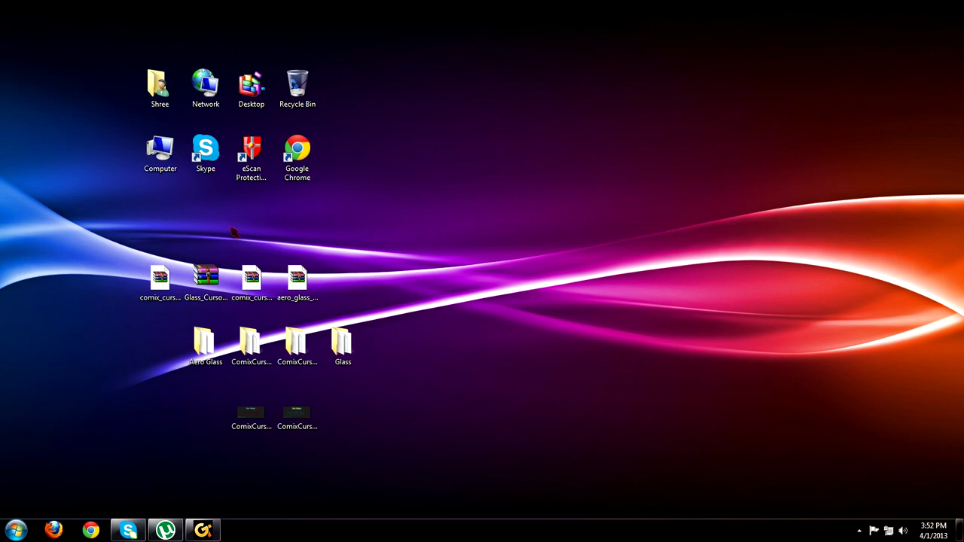